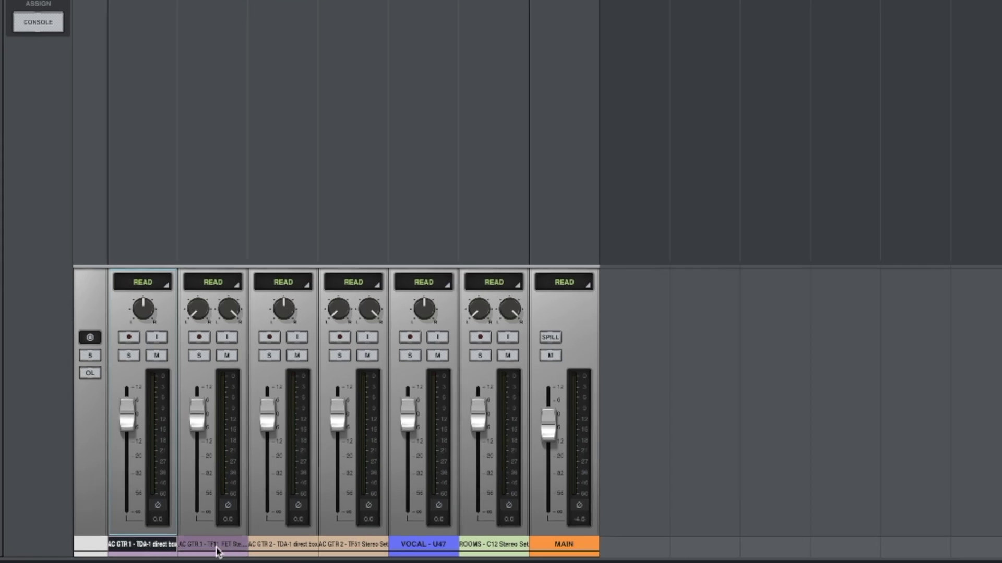
Group-select both AC GTR 1 tracks and set both pan controls of the TF11 FET stereo track to 0.
left_click(216, 548, "shift")
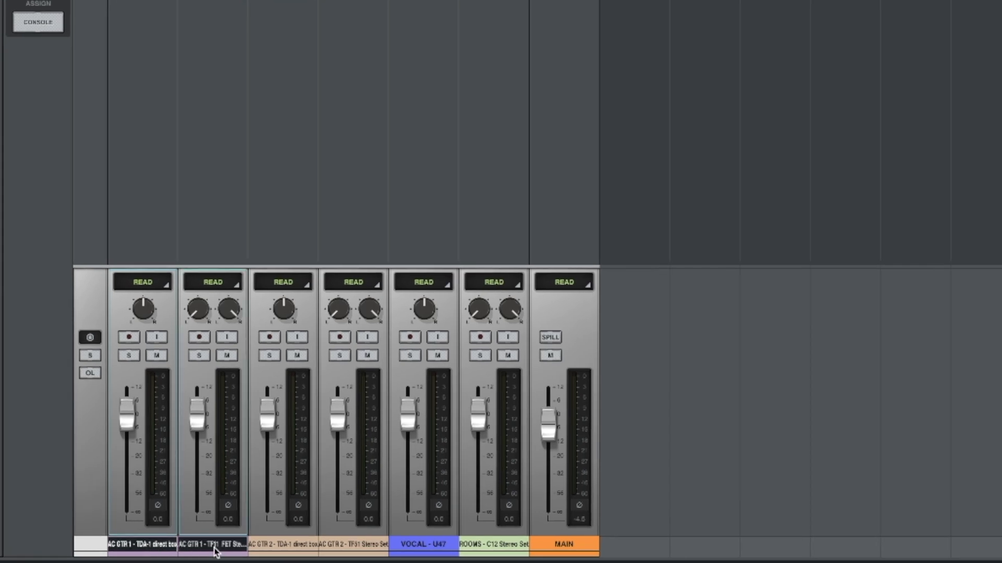
double_click(198, 309)
type("0")
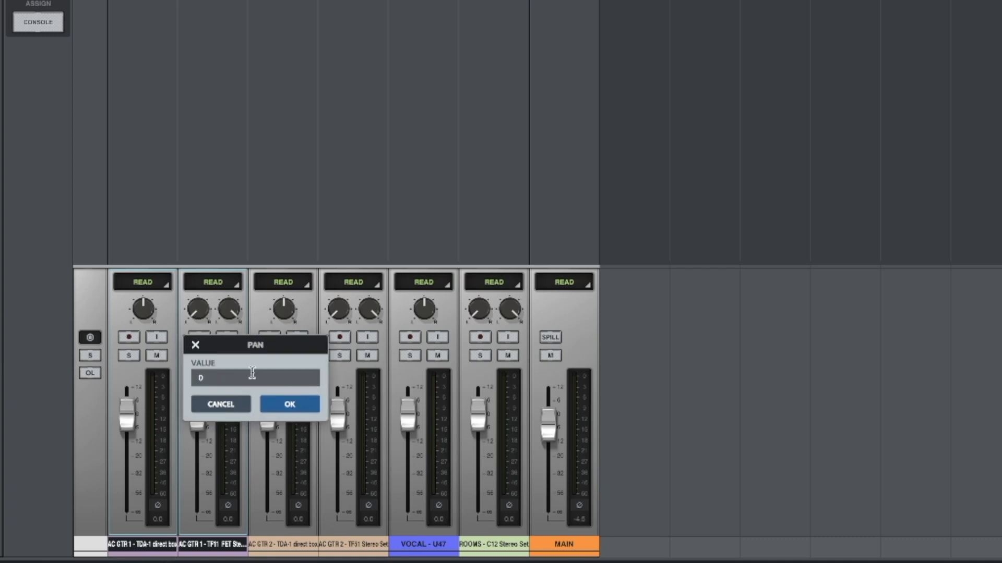
left_click(288, 405)
double_click(229, 315)
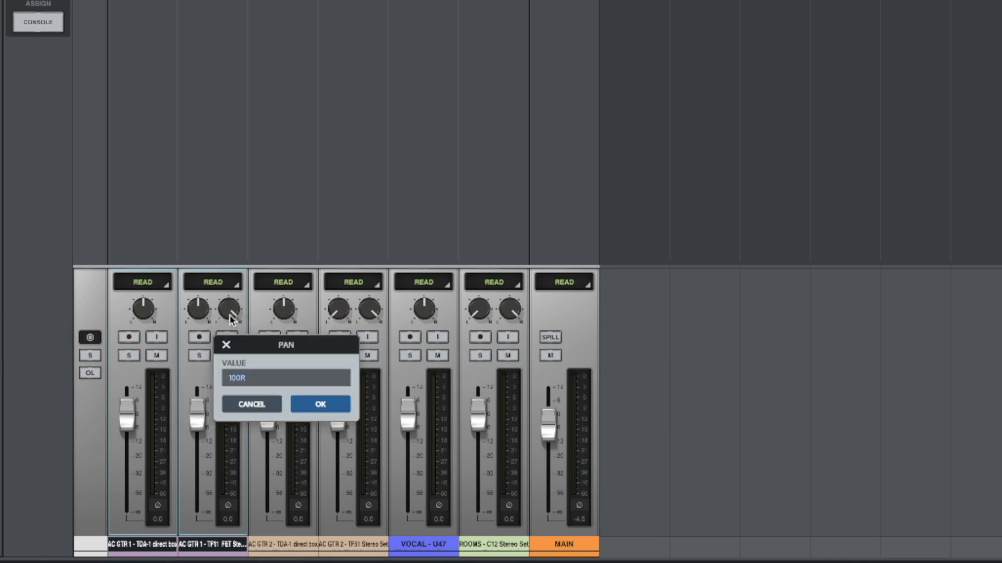
type("0")
left_click(322, 410)
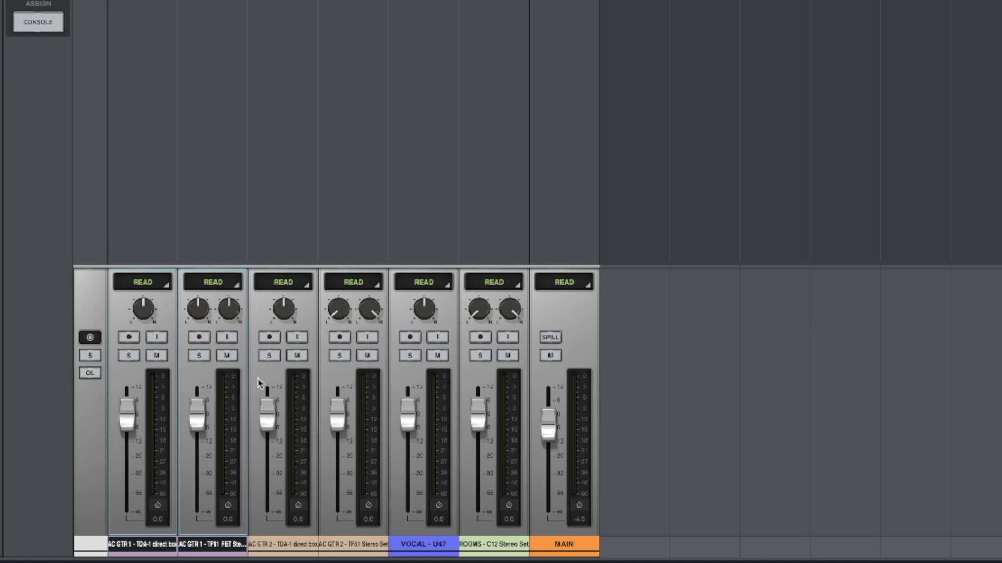
Solo both AC GTR 1 tracks, select only the TF11 FET track, and start playback.
left_click(199, 355)
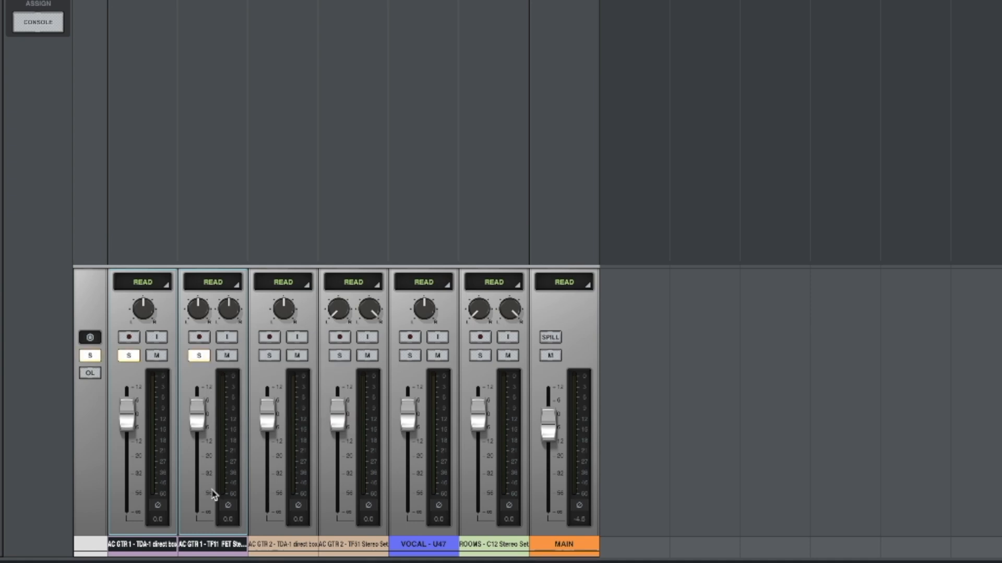
left_click(214, 545)
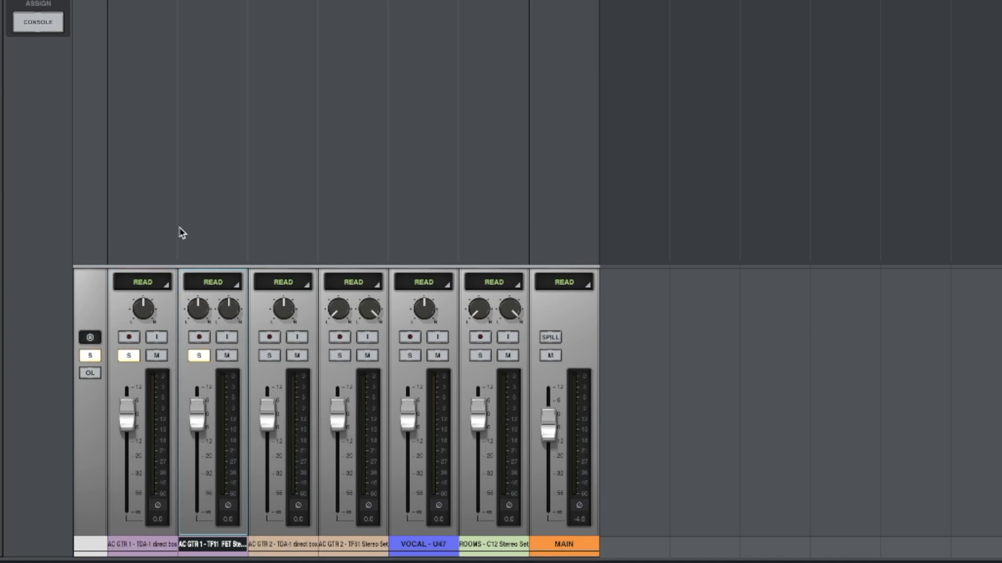
key("space")
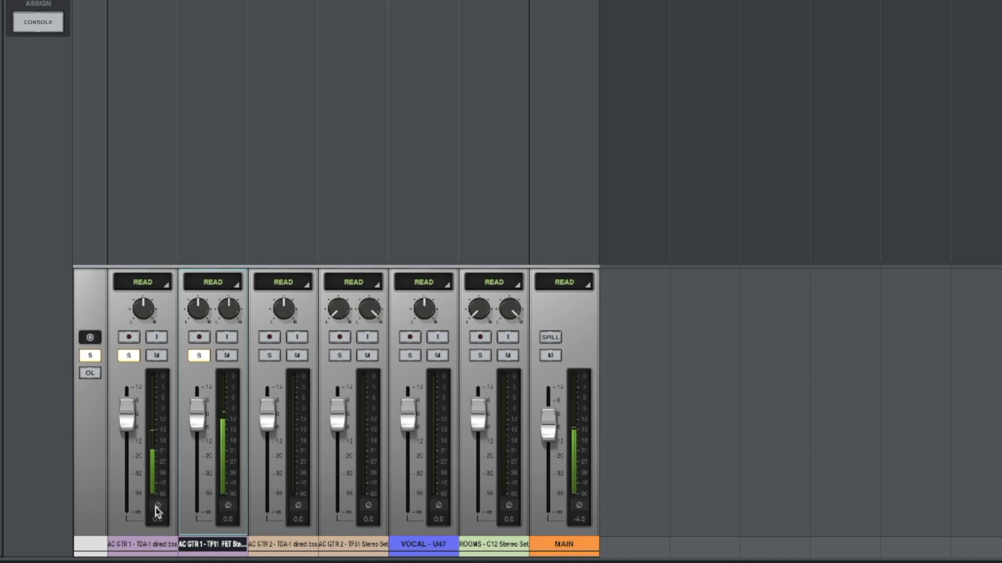
Invert the AC GTR 1 TDA-1 direct box polarity and balance it at +1.0 dB against the TF11 track at about -2 dB.
left_click_drag(194, 416, 194, 433)
left_click_drag(127, 417, 128, 409)
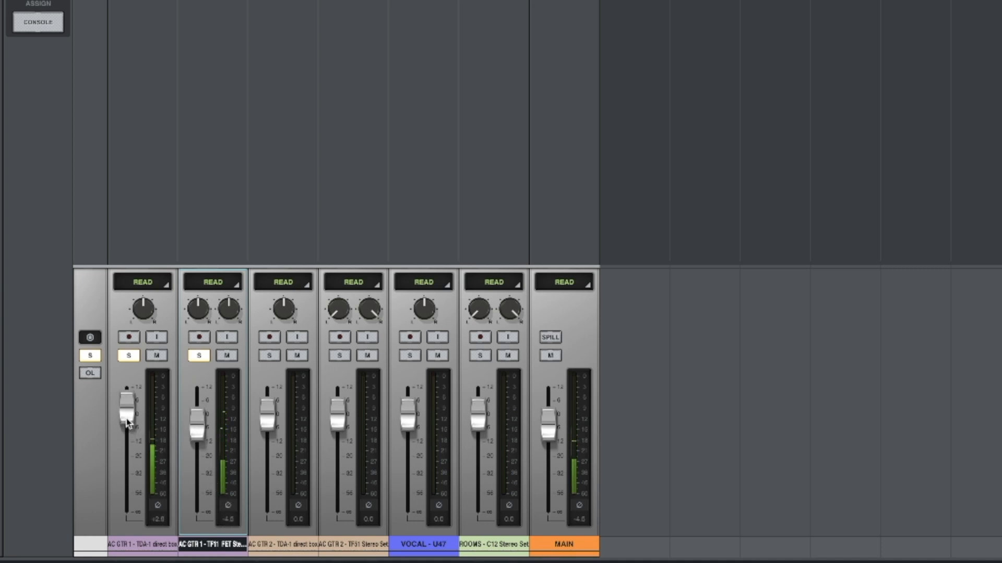
left_click(157, 507)
left_click_drag(197, 431, 196, 416)
left_click_drag(130, 425, 129, 429)
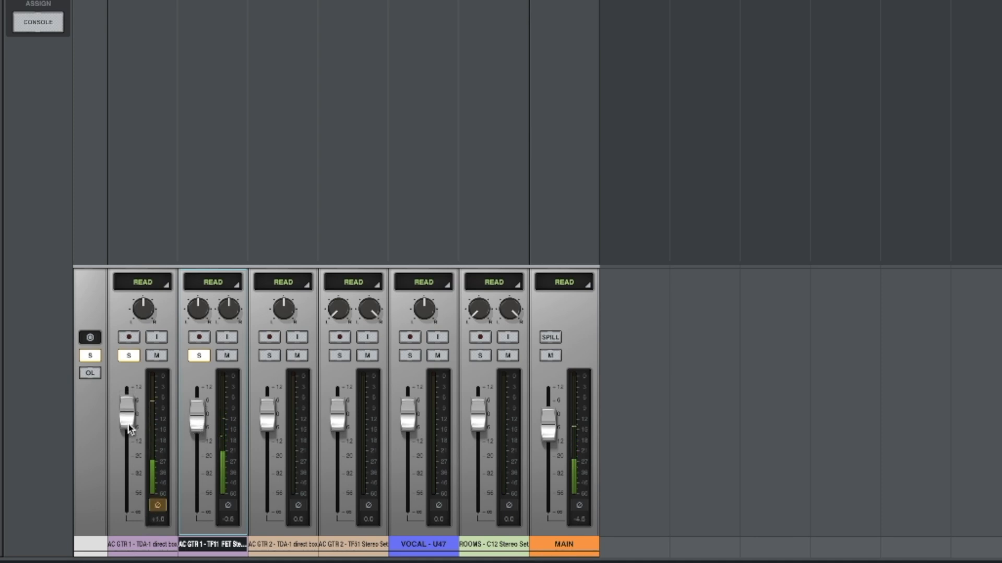
left_click_drag(197, 416, 197, 420)
Compare normal and inverted polarity on the AC GTR 1 TDA-1 direct box during playback, ending with it inverted.
left_click(158, 506)
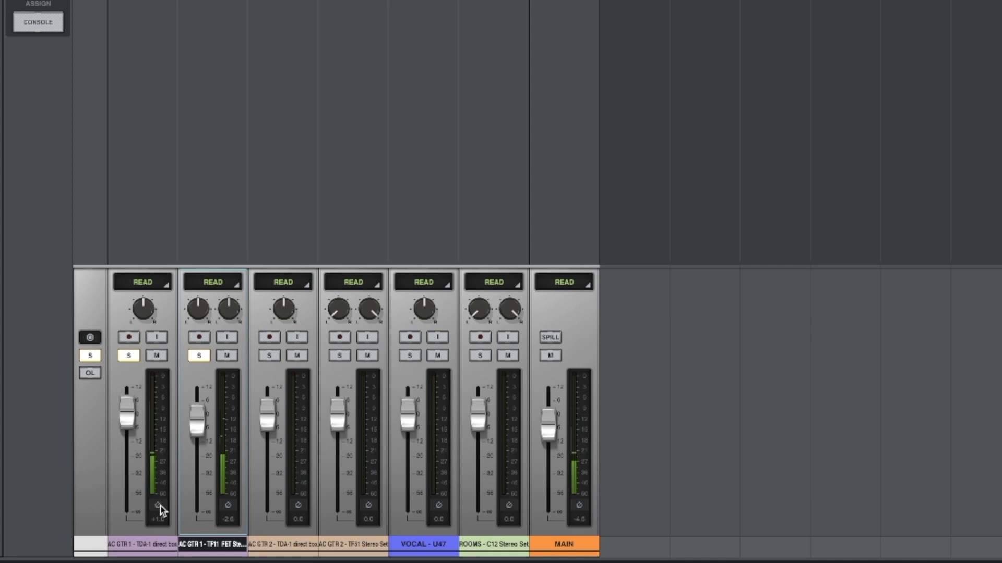
left_click(158, 506)
left_click(158, 506)
left_click(158, 506)
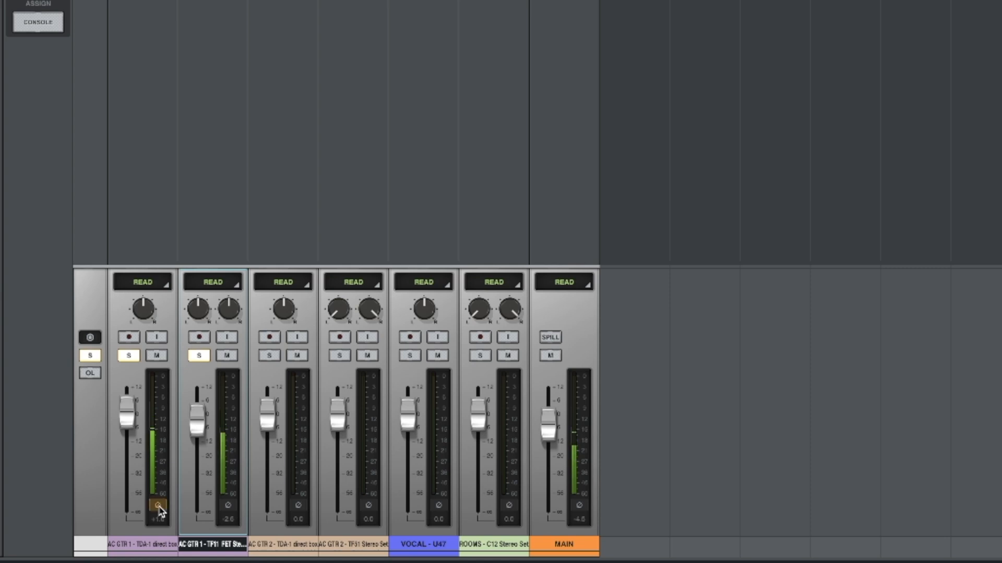
key("super+equal")
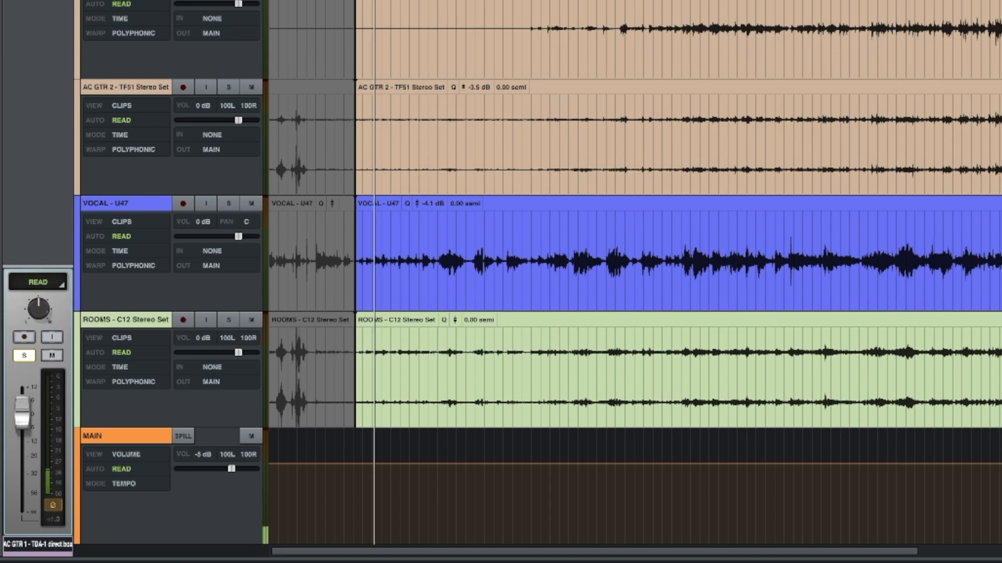
key("super+equal")
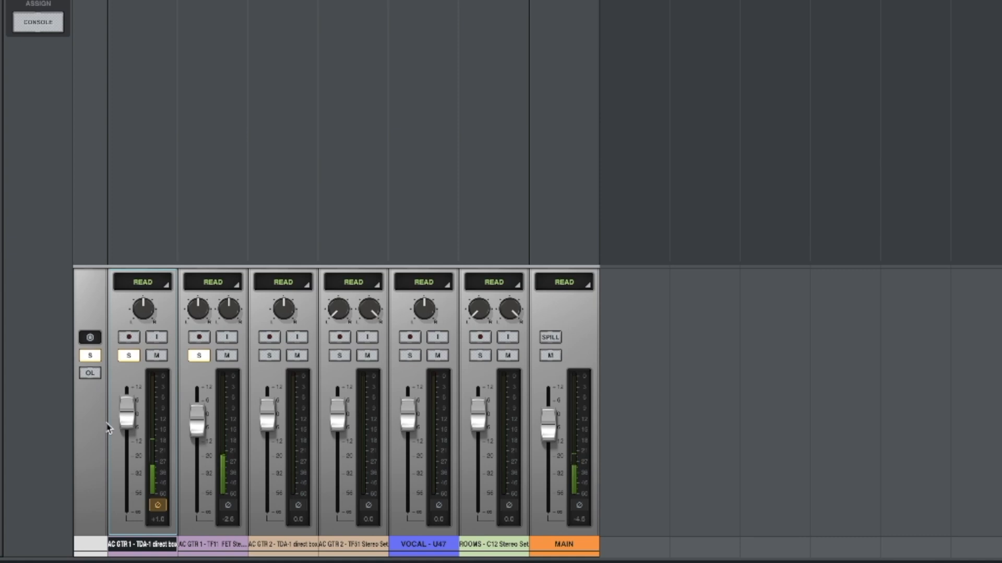
left_click(157, 506)
left_click(157, 506)
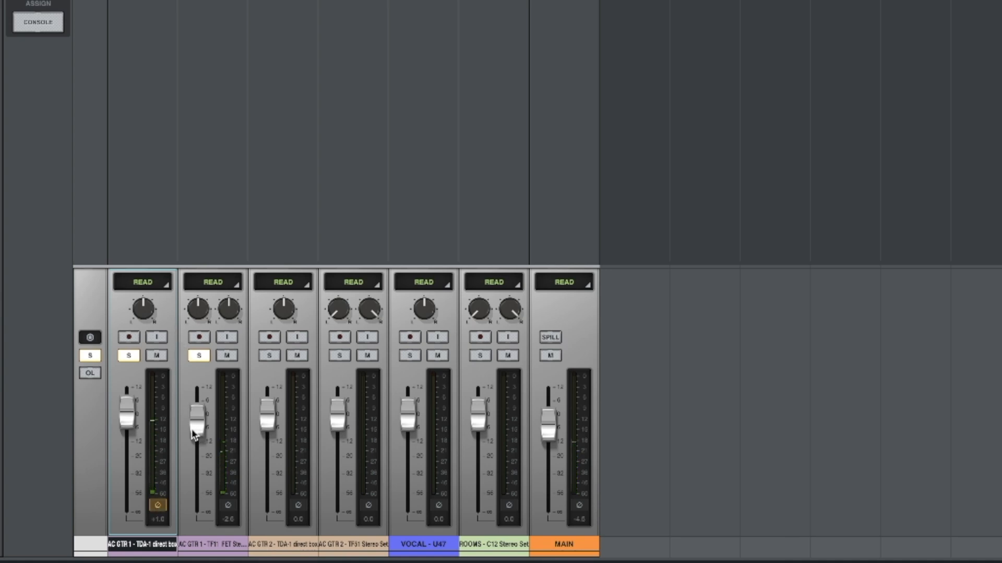
Reset the AC GTR 1 TF11 fader to 0 dB, unsolo the TDA-1 direct box, and play TF11 soloed with VOCAL - U47.
left_click(195, 426, "alt")
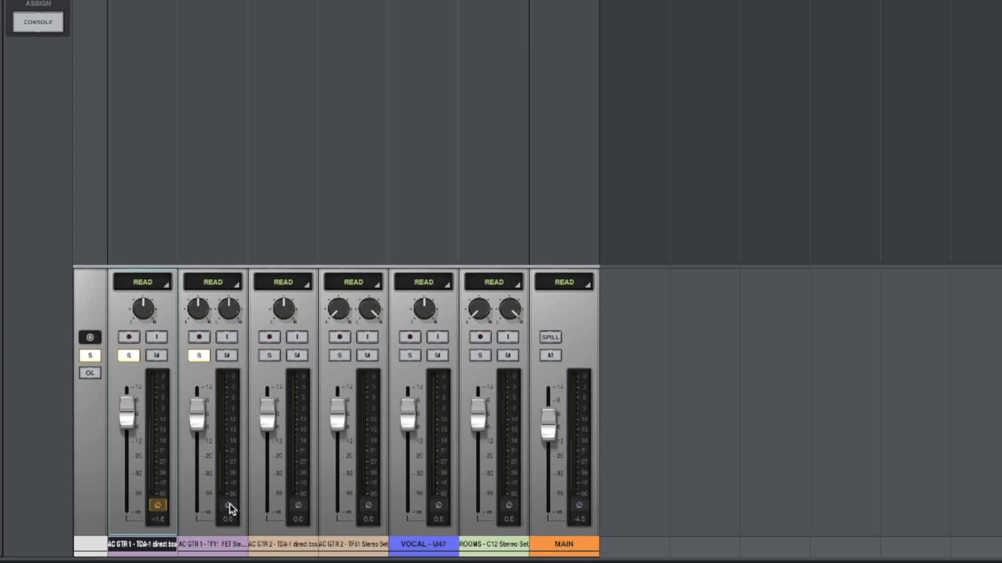
left_click(408, 543)
left_click(129, 355)
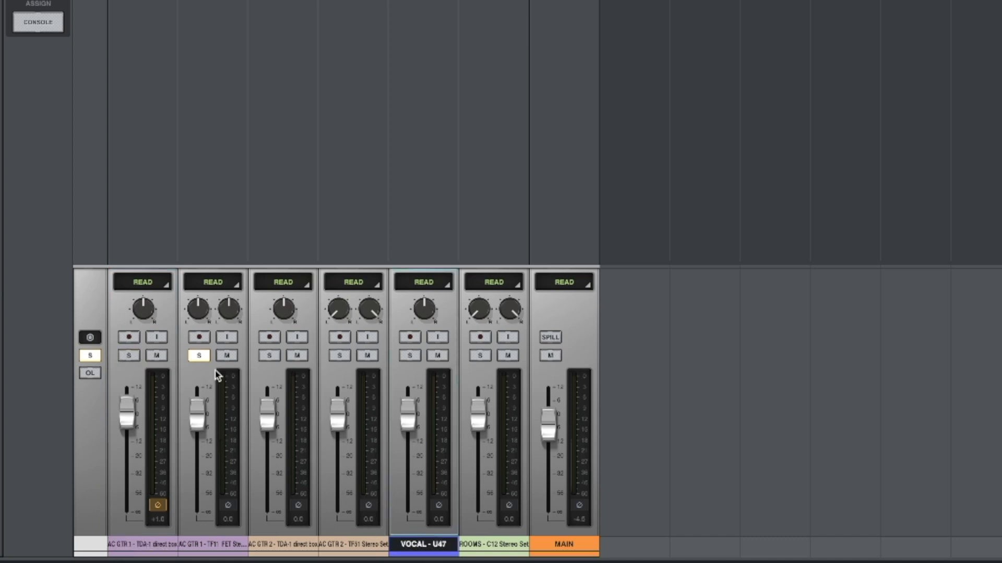
key("space")
left_click(410, 356)
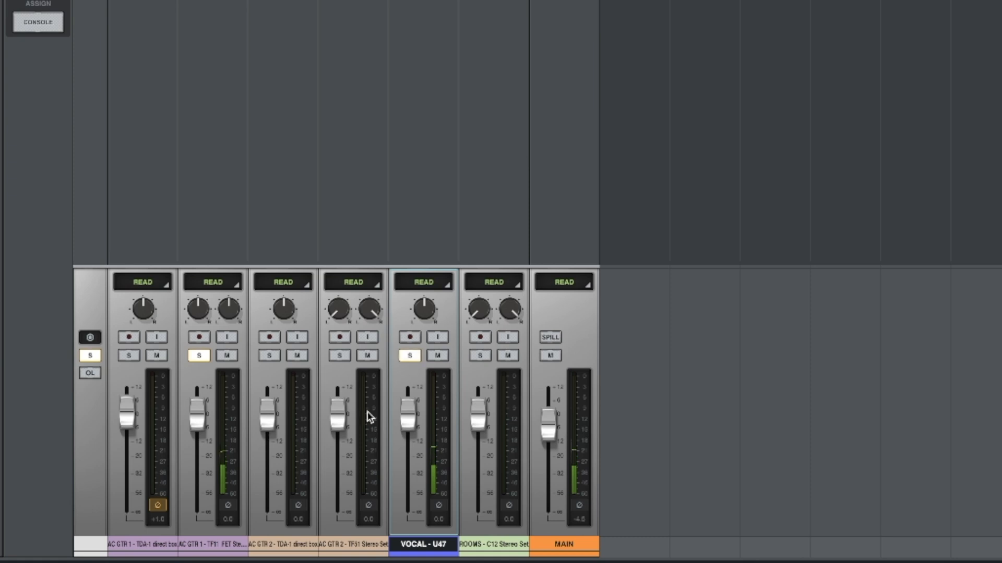
Compare the AC GTR 1 TF11 polarity against the vocal, restore normal polarity, and clear both solos.
left_click(228, 506)
left_click(228, 506)
left_click(410, 356)
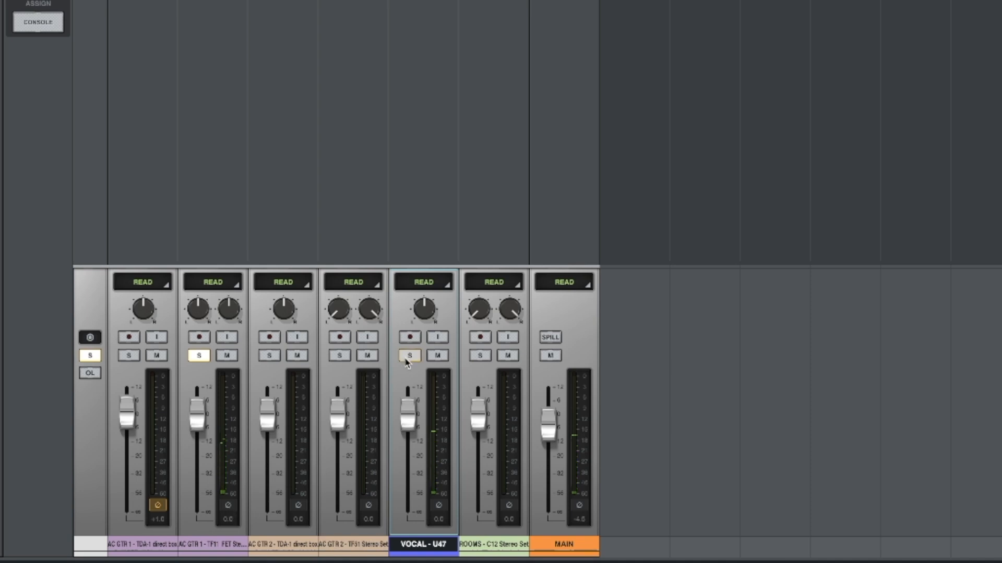
left_click(199, 356)
Group-select both AC GTR 2 tracks and set both pan controls of the TF51 stereo track to 0.
left_click(291, 544)
left_click(331, 545, "shift")
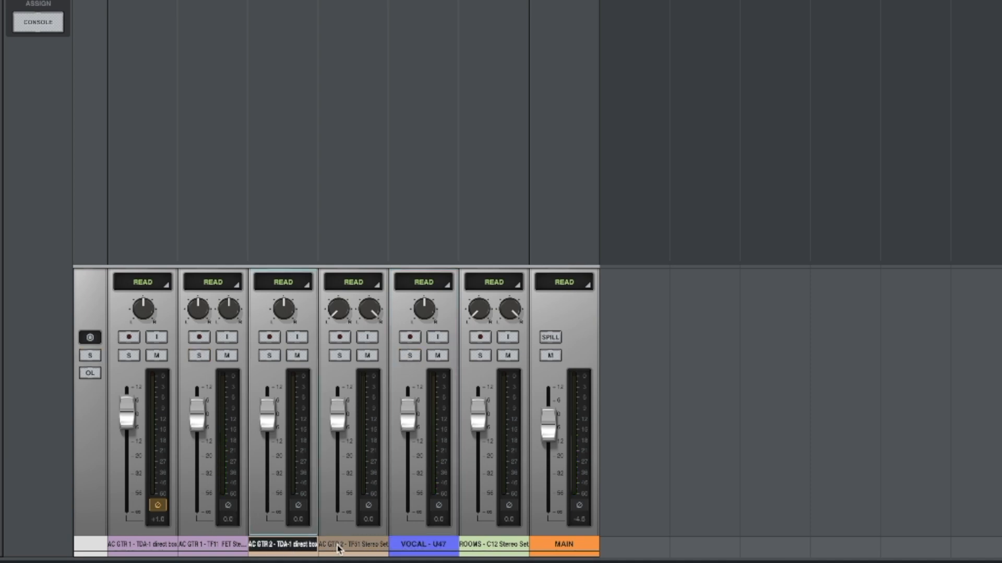
double_click(336, 311)
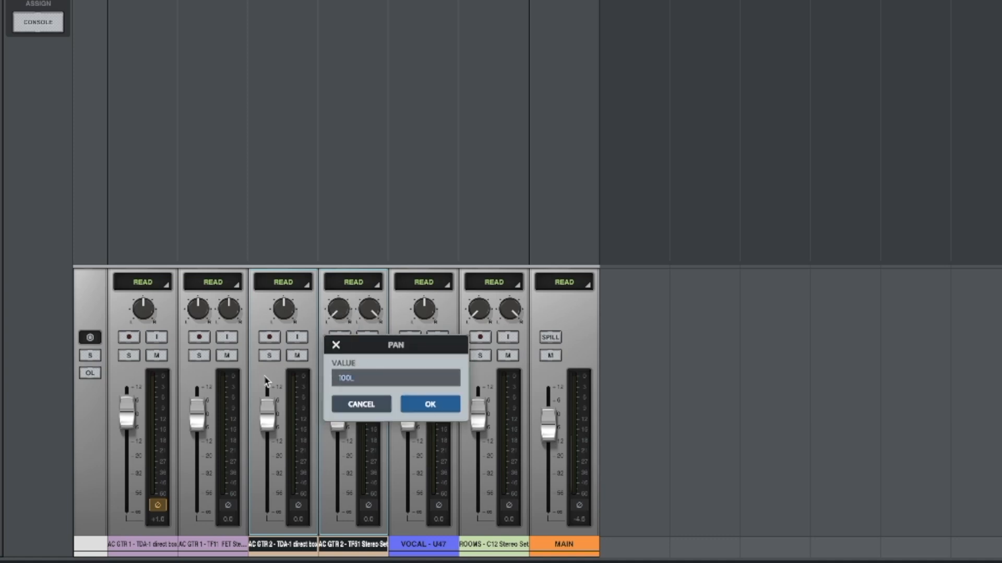
type("0")
left_click(423, 404)
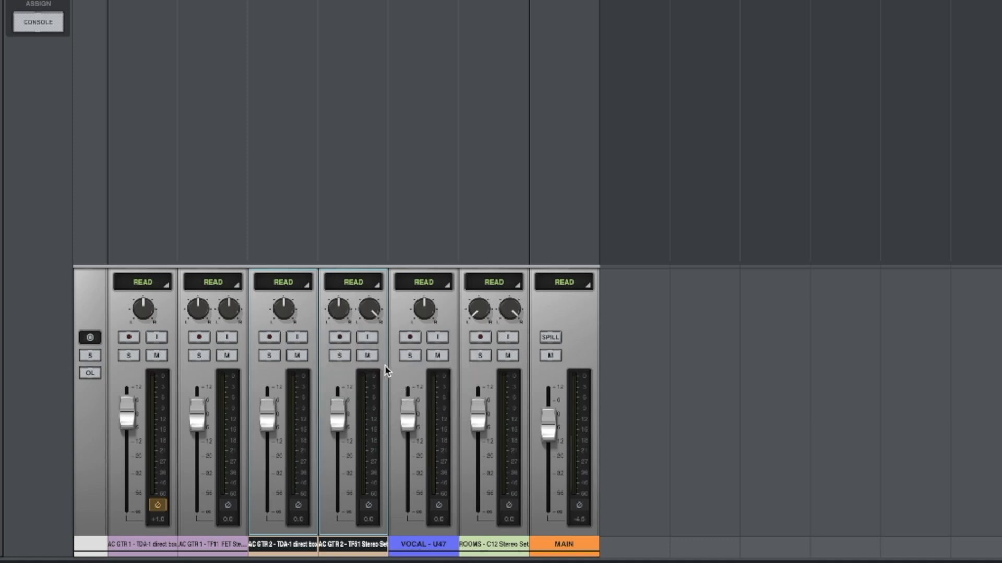
double_click(369, 311)
type("0")
left_click(461, 404)
Solo both AC GTR 2 tracks and compare normal and inverted polarity on the TDA-1 direct box, then stop playback.
left_click(339, 355)
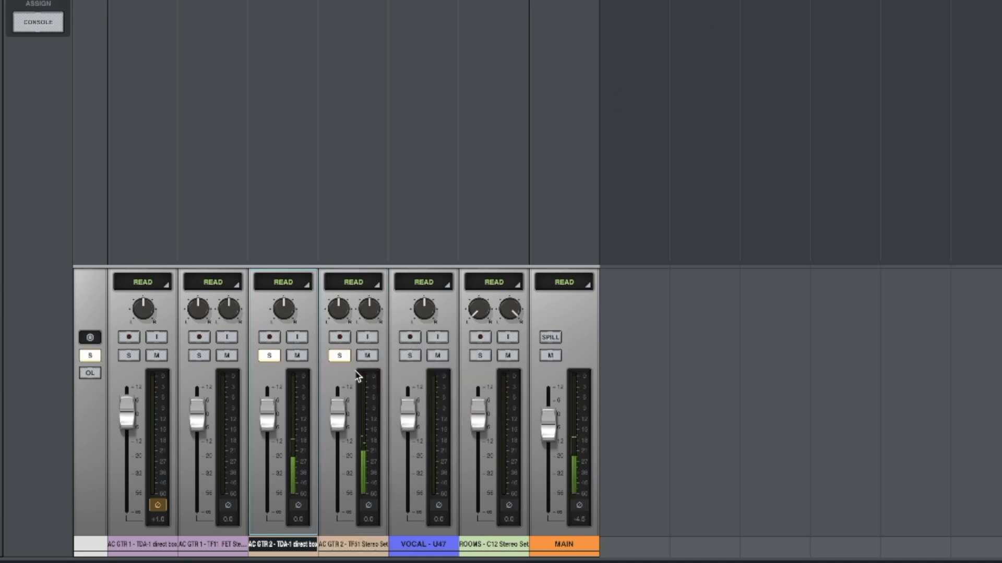
left_click(298, 507)
left_click(297, 507)
left_click(297, 507)
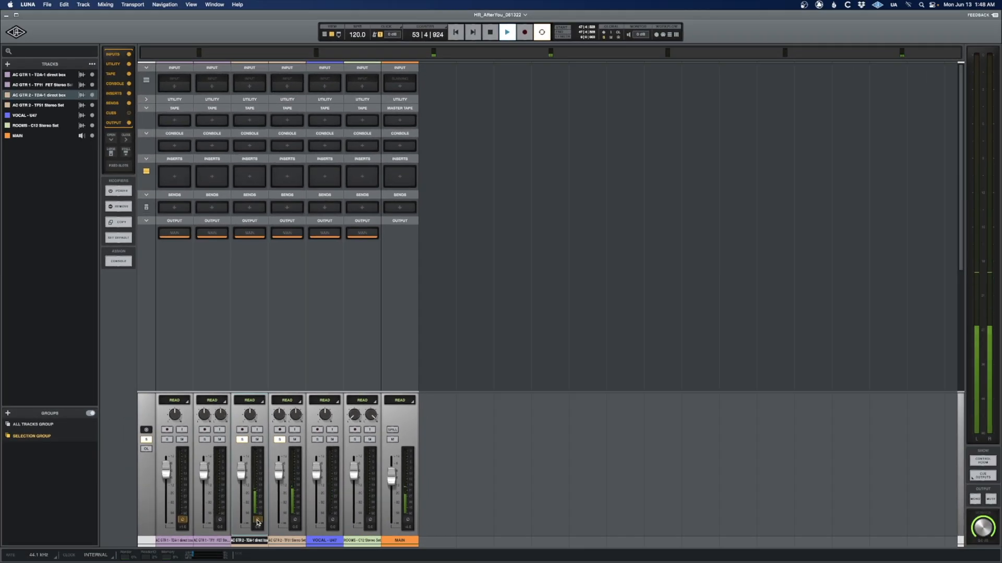
key("space")
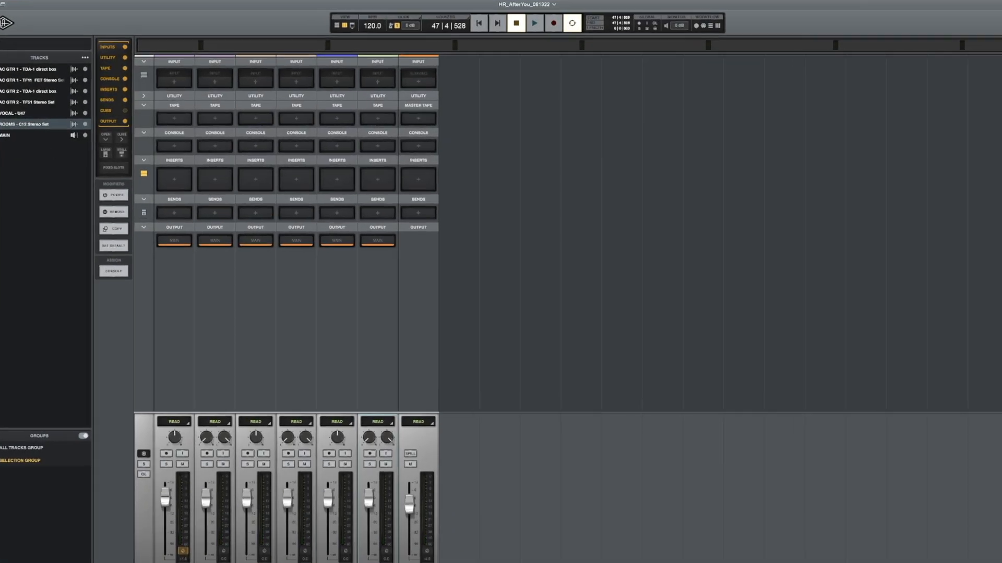
Create one stereo bus track named MixBus with Neve Summing.
left_click(8, 64)
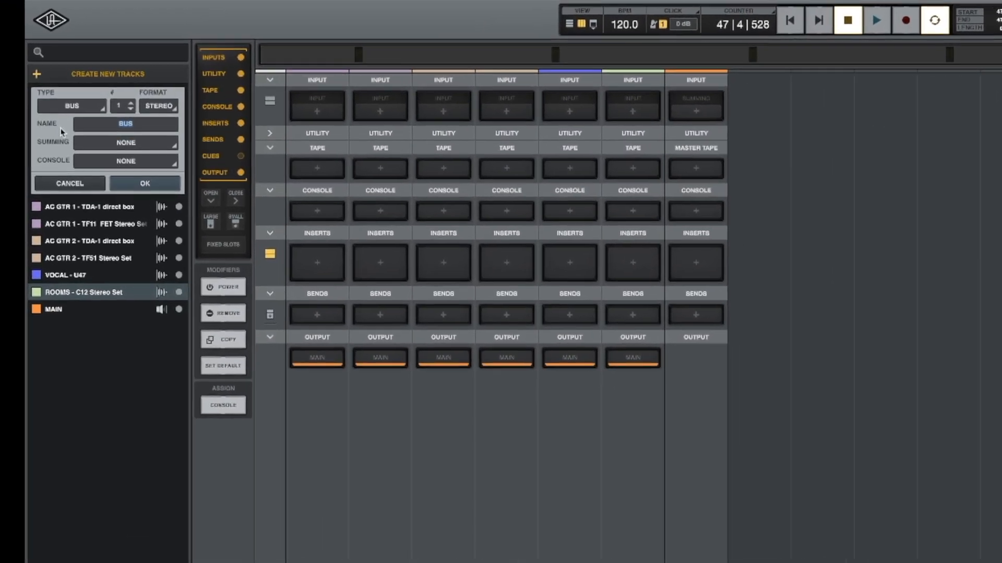
type("MixBus")
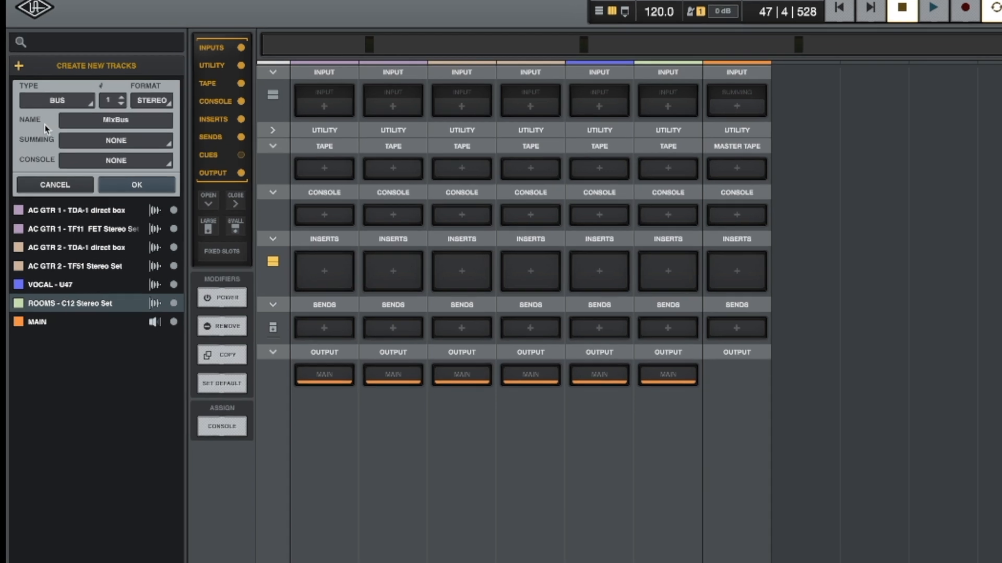
left_click(112, 140)
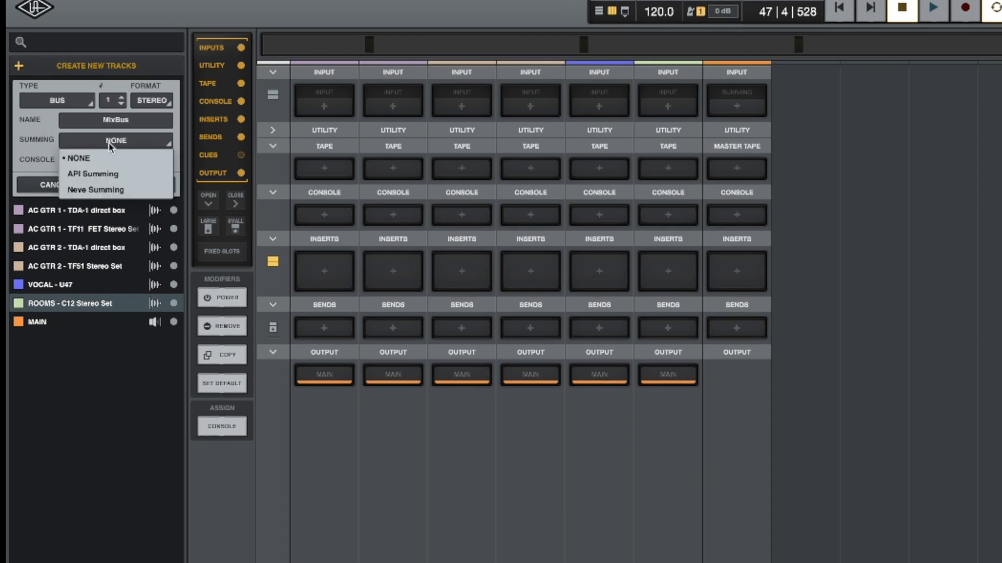
left_click(118, 190)
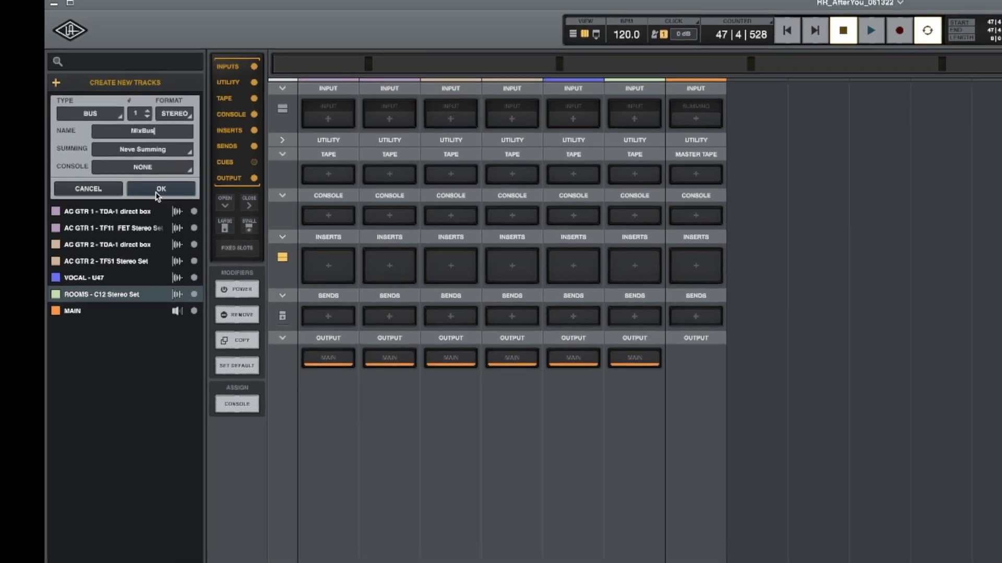
left_click(158, 193)
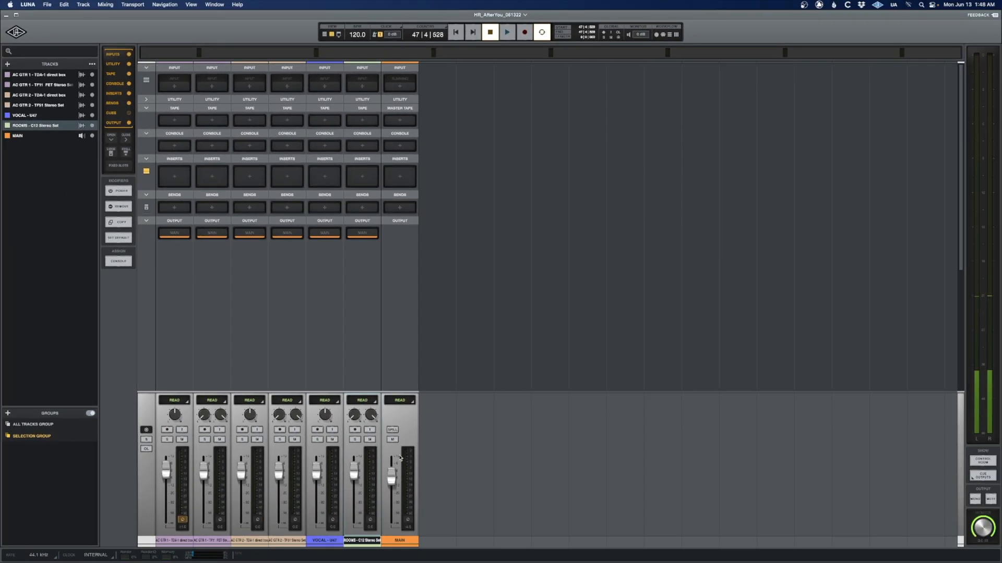
Change the MixBus track's color to red.
left_click(405, 543)
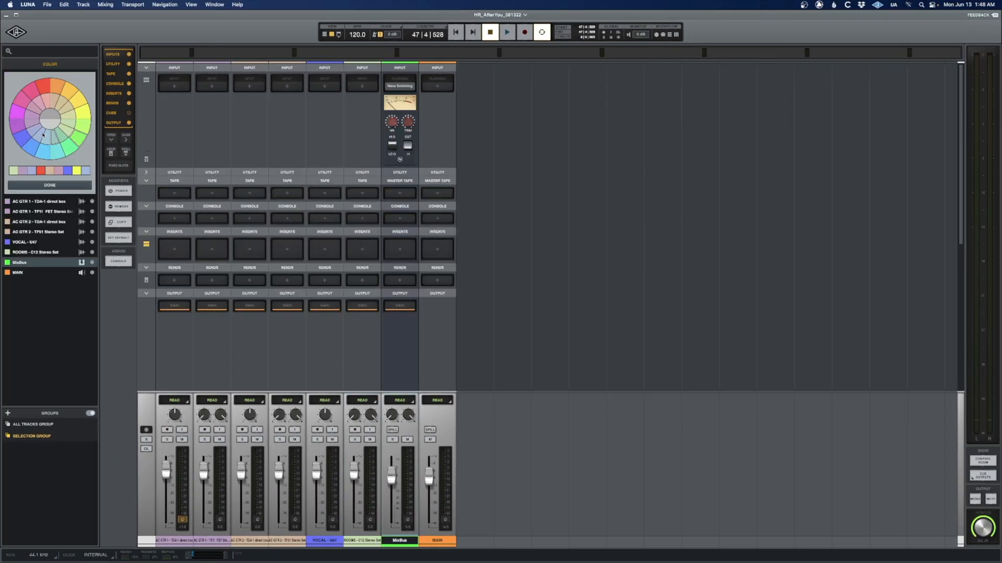
left_click(35, 99)
left_click(49, 185)
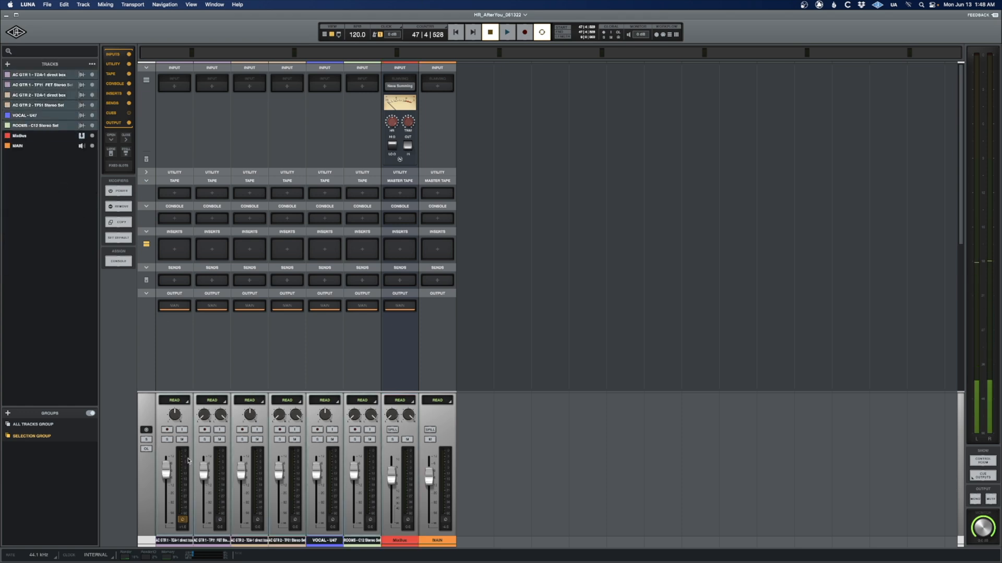
Route the outputs of all guitar, vocal and room tracks to MixBus, leaving only the ROOMS - C12 track selected.
left_click(175, 307)
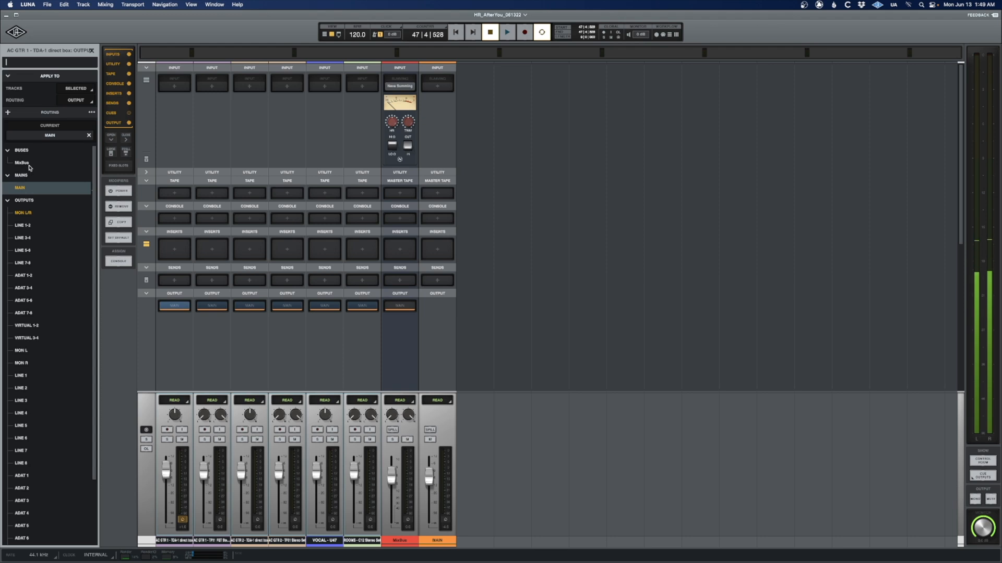
left_click(23, 164)
left_click(361, 540)
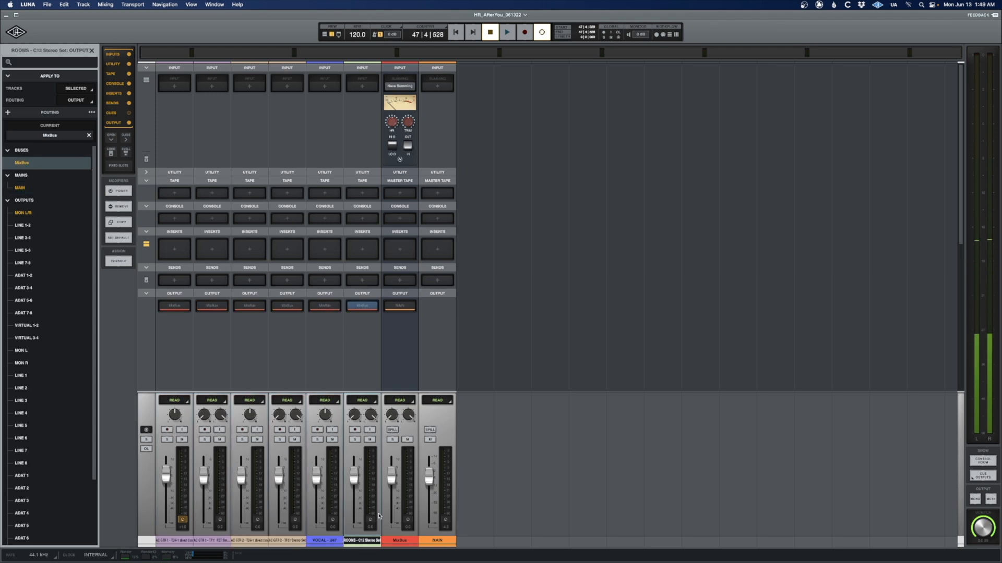
Play the mix, select MixBus, and lower the ROOMS - C12 Stereo Set fader all the way down.
key("space")
left_click(399, 541)
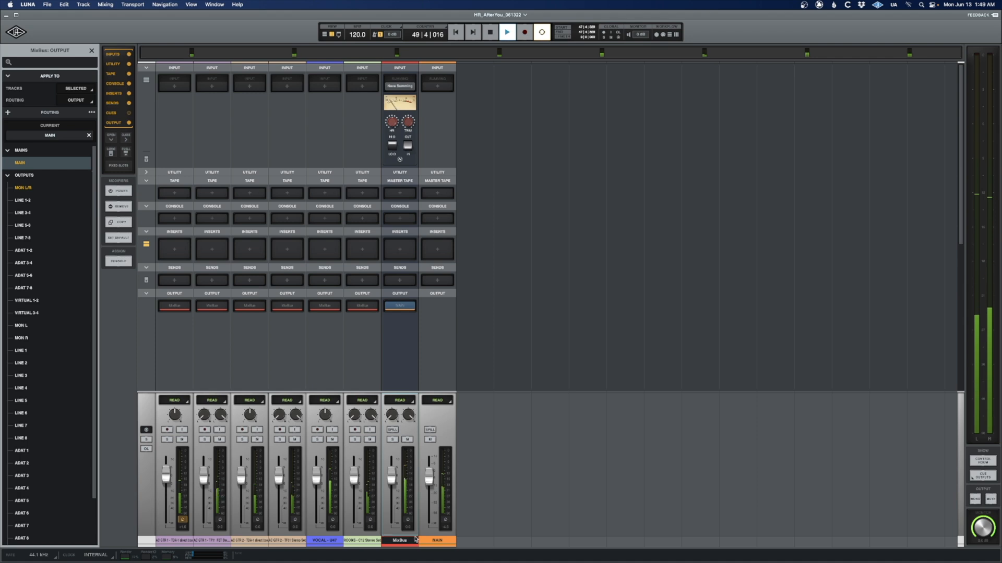
left_click_drag(354, 475, 357, 559)
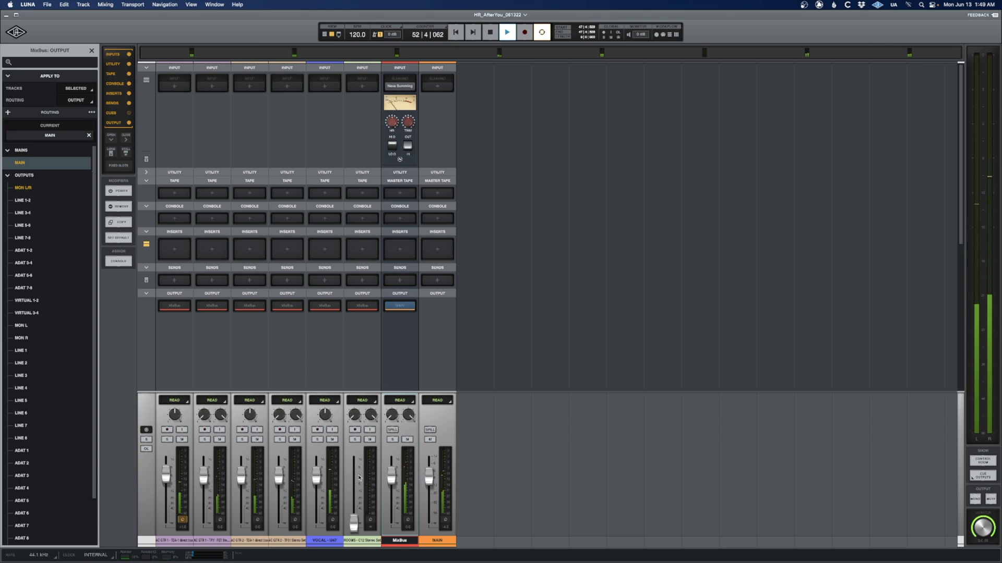
Stop playback, select the AC GTR 1 - TF11 track, and create one stereo bus named HayleySub with Neve Summing.
key("space")
left_click(213, 544)
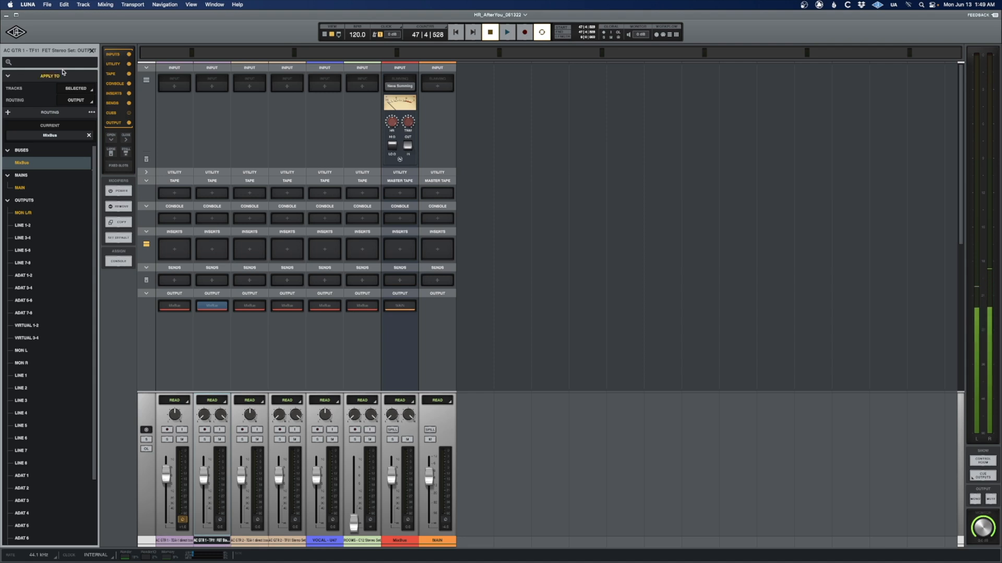
left_click(93, 51)
left_click(8, 64)
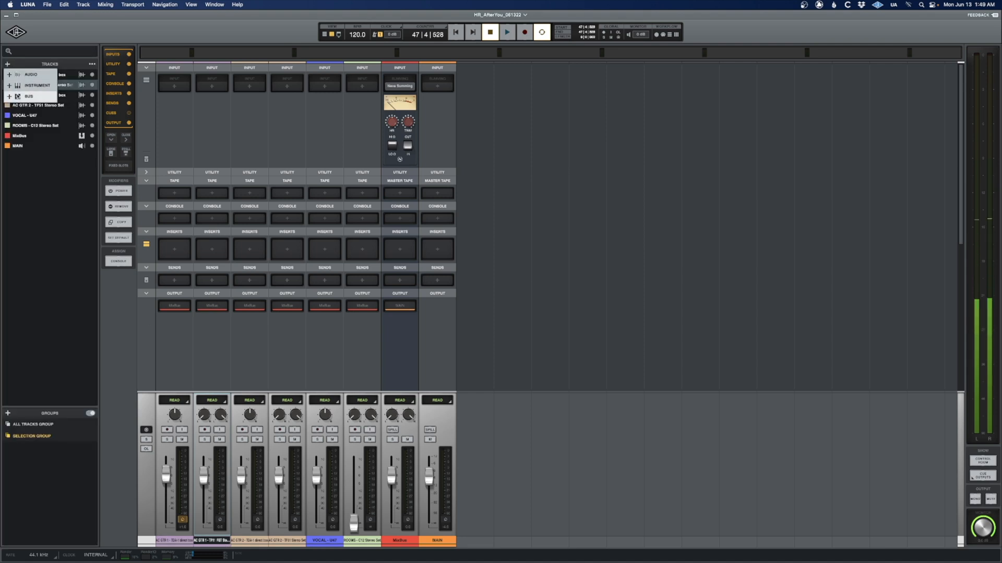
left_click(17, 96)
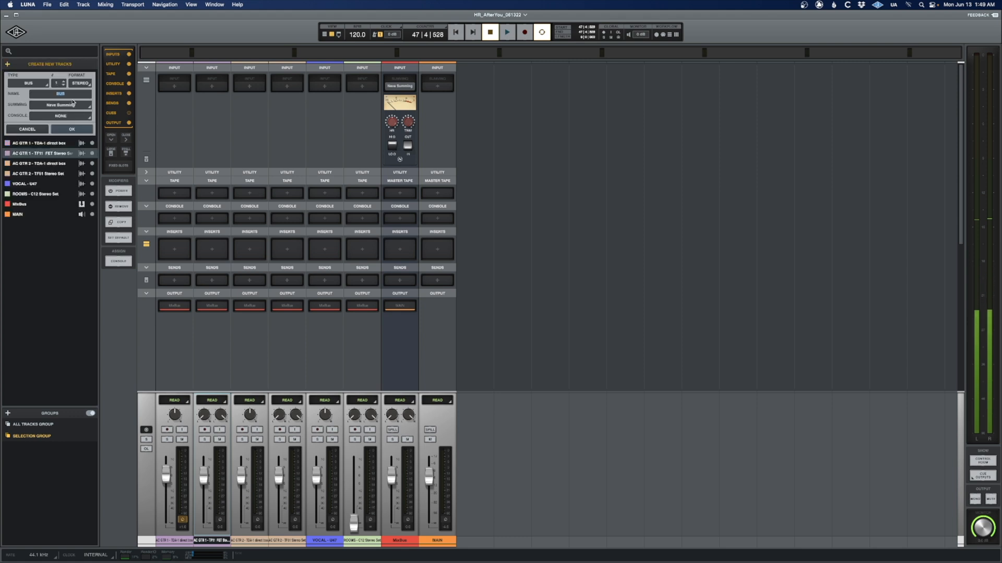
type("He")
type("yleySub")
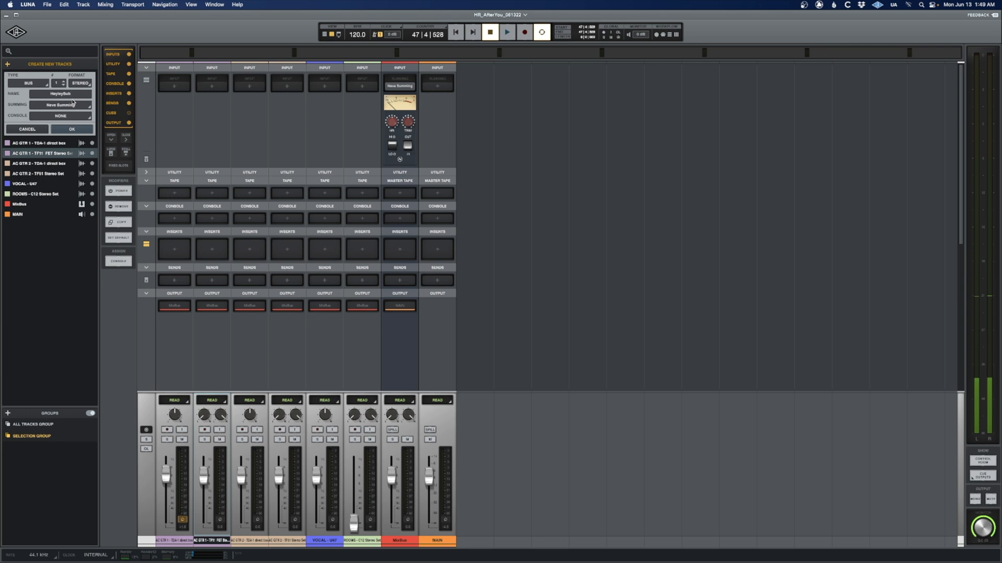
key("Return")
Route HayleySub's output to MixBus and the outputs of both AC GTR 1 tracks to HayleySub.
left_click(249, 306)
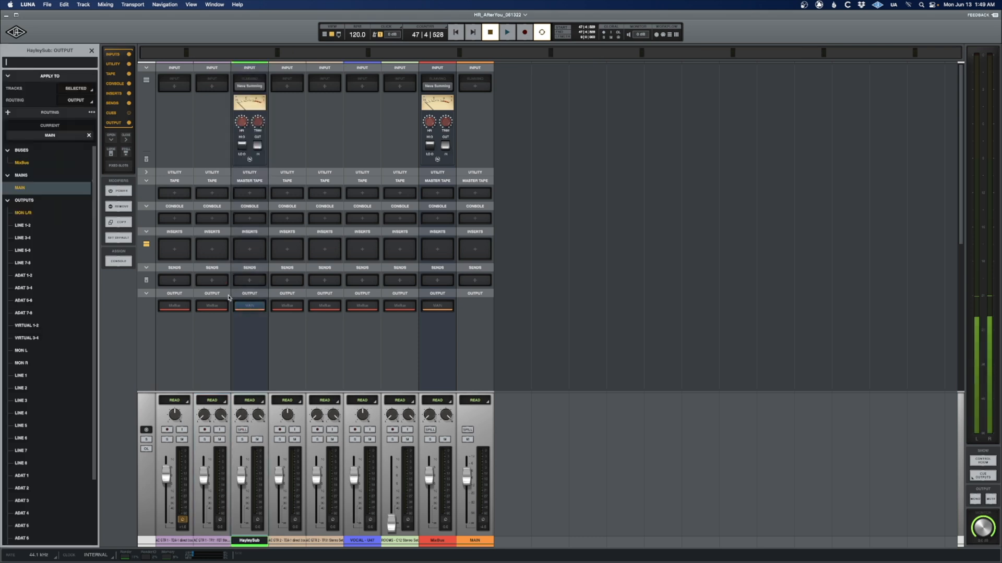
left_click(34, 163)
left_click(172, 306)
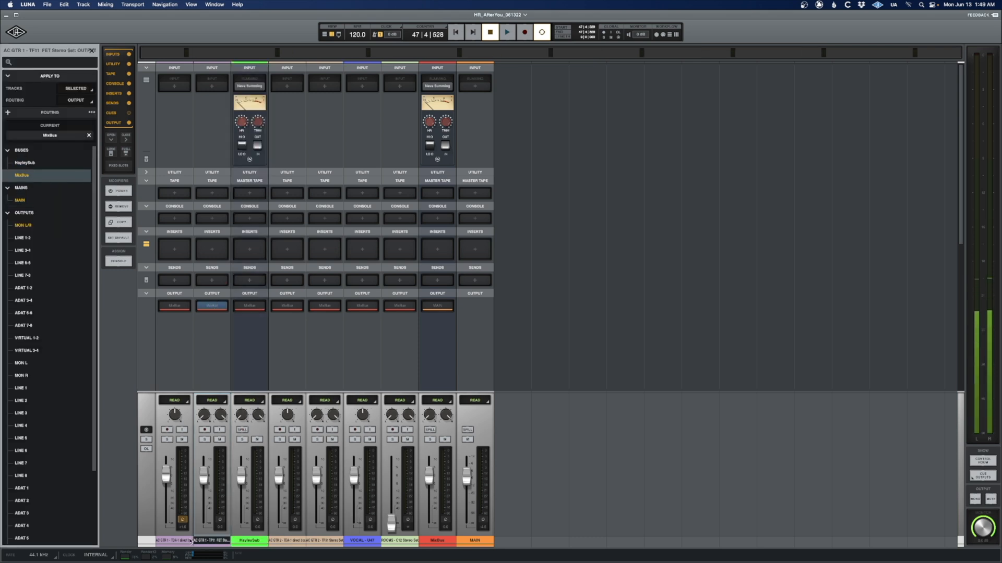
left_click(25, 163)
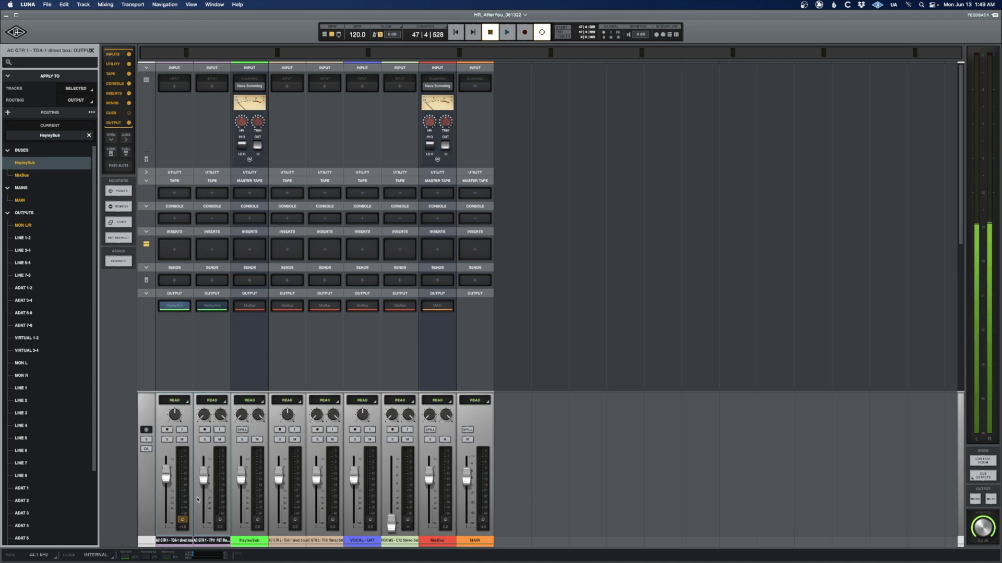
Check the output routing of HayleySub and MixBus, and briefly play the mix to examine its signal flow.
left_click(248, 541)
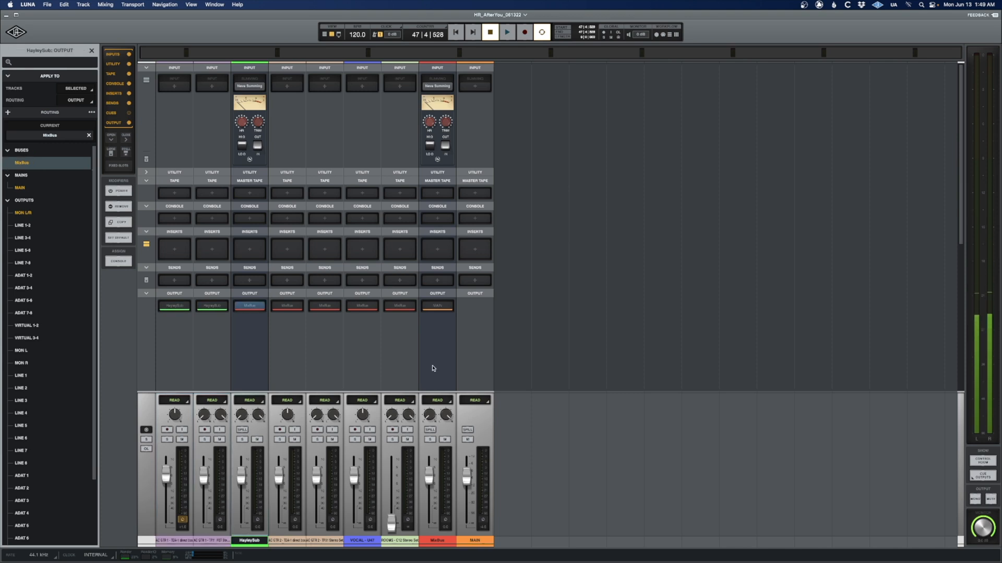
left_click(435, 541)
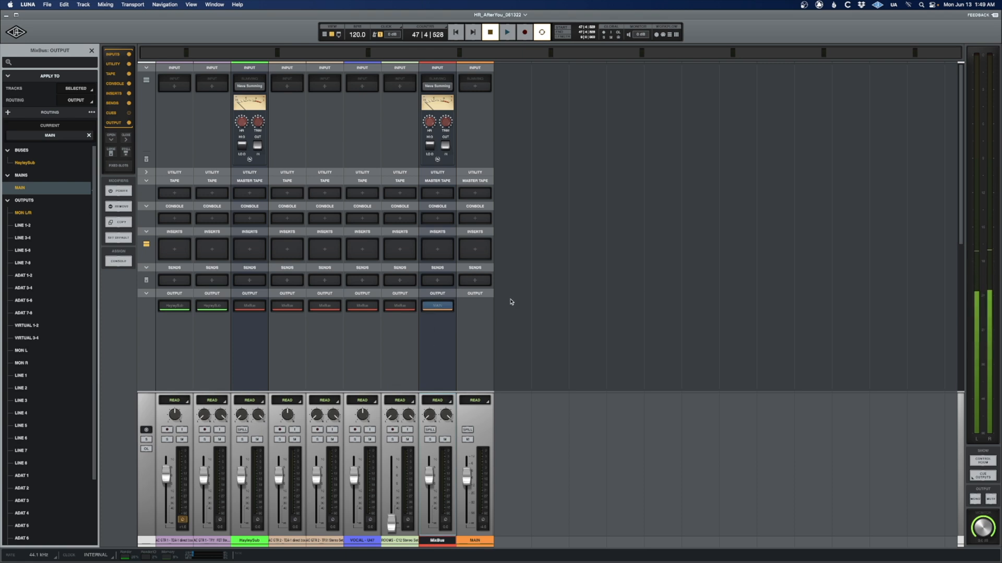
key("space")
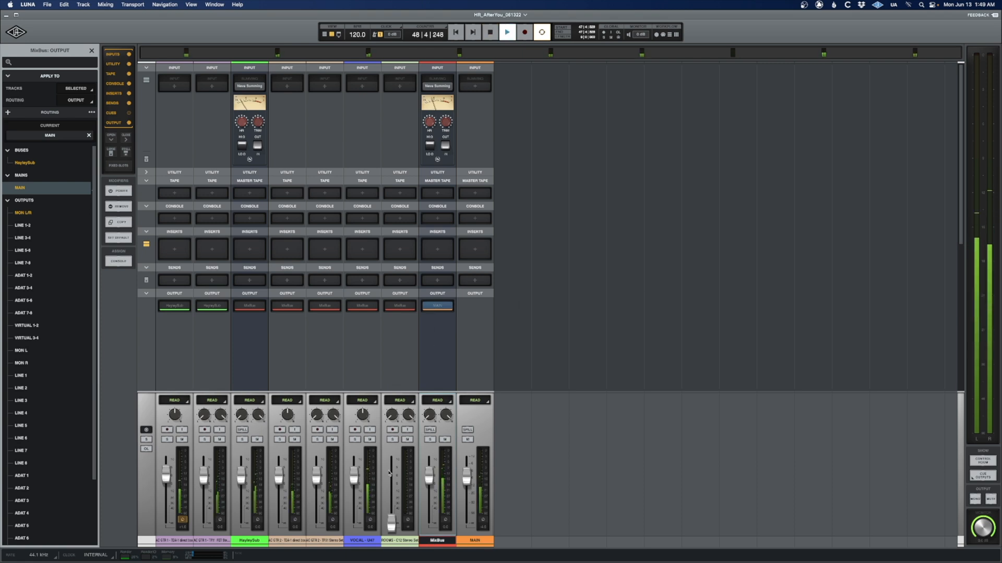
key("space")
Select the AC GTR 2 - TF51 track and create one stereo bus named Pau_Sub with Neve Summing.
left_click(324, 541)
left_click(291, 540)
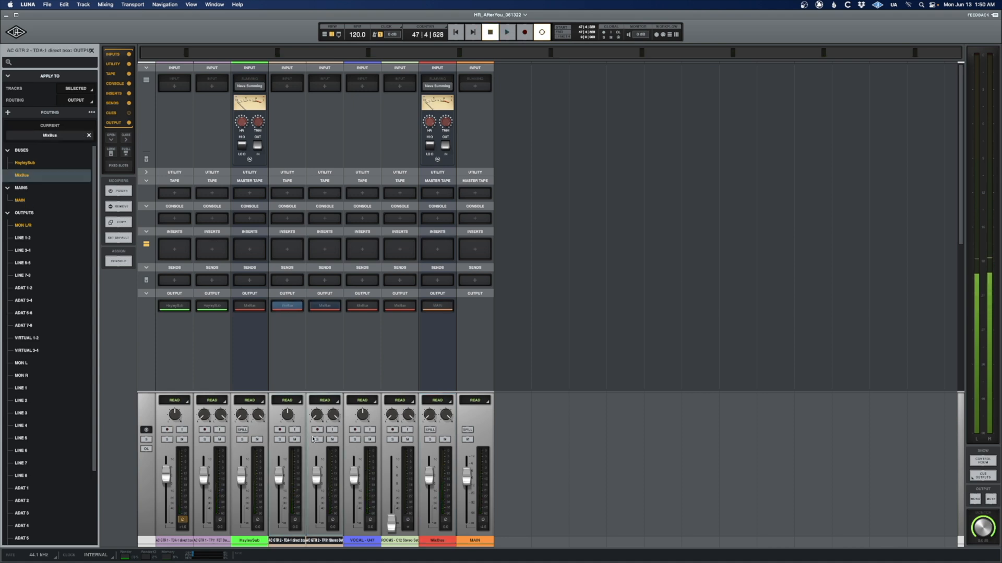
left_click(312, 527)
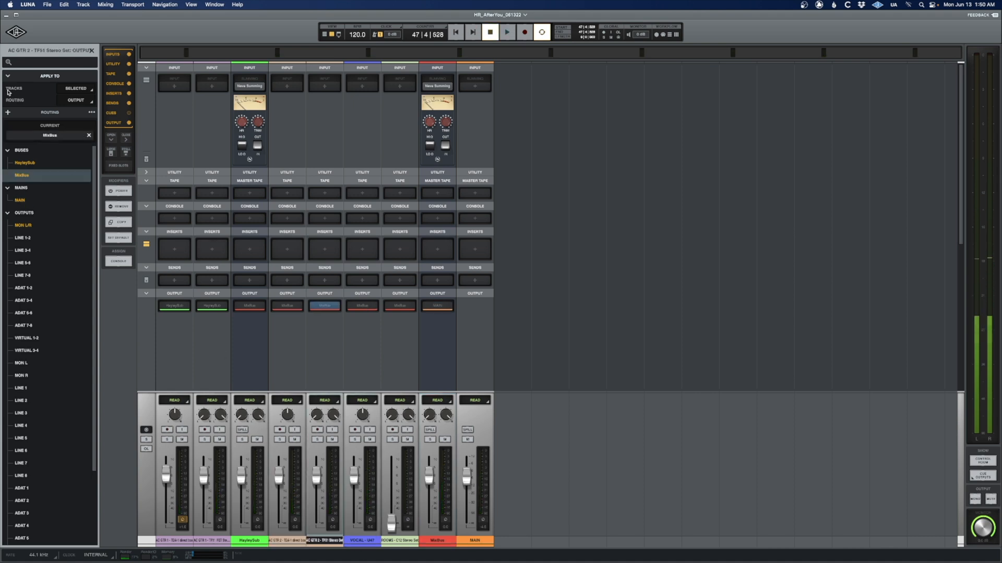
left_click(93, 50)
left_click(8, 63)
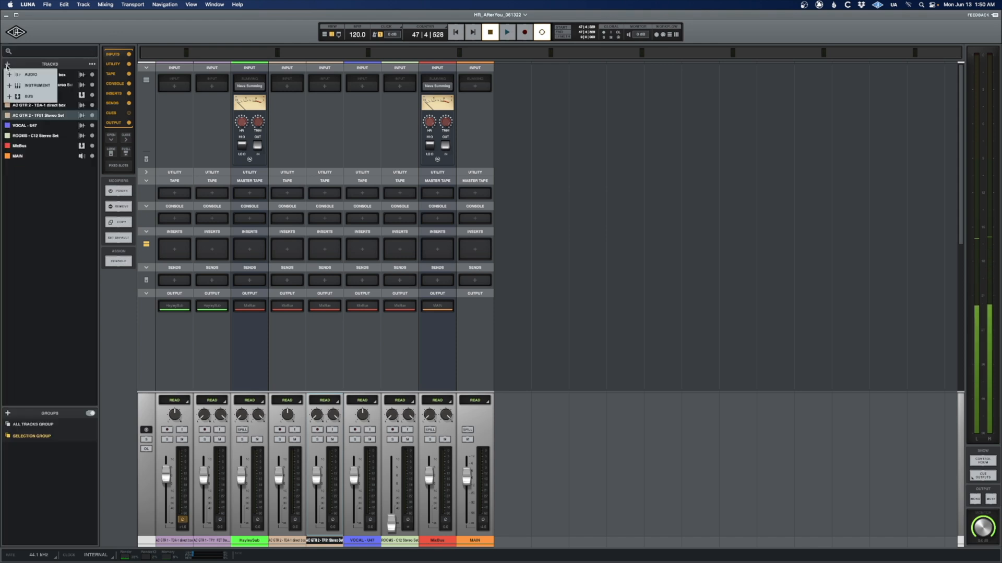
type("Pau_Sub")
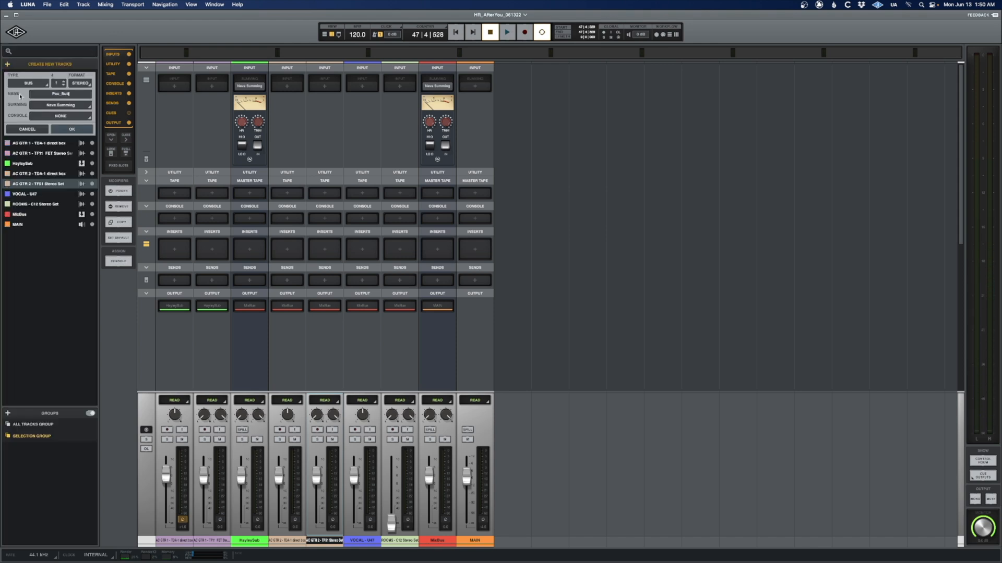
key("Return")
Route Pau_Sub's output to MixBus and the outputs of both AC GTR 2 tracks to Pau_Sub.
left_click(361, 307)
left_click(26, 175)
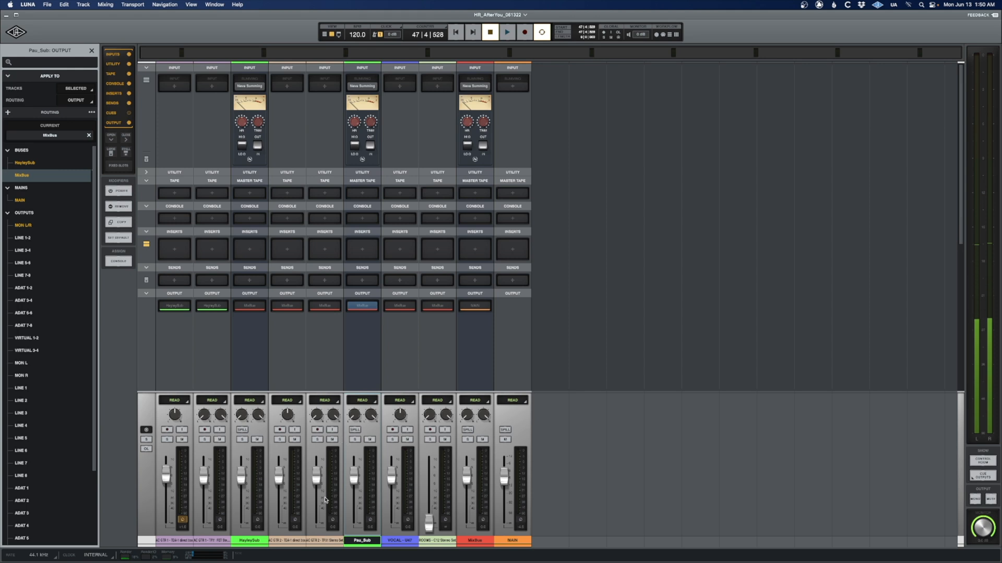
left_click(325, 540)
left_click(292, 541)
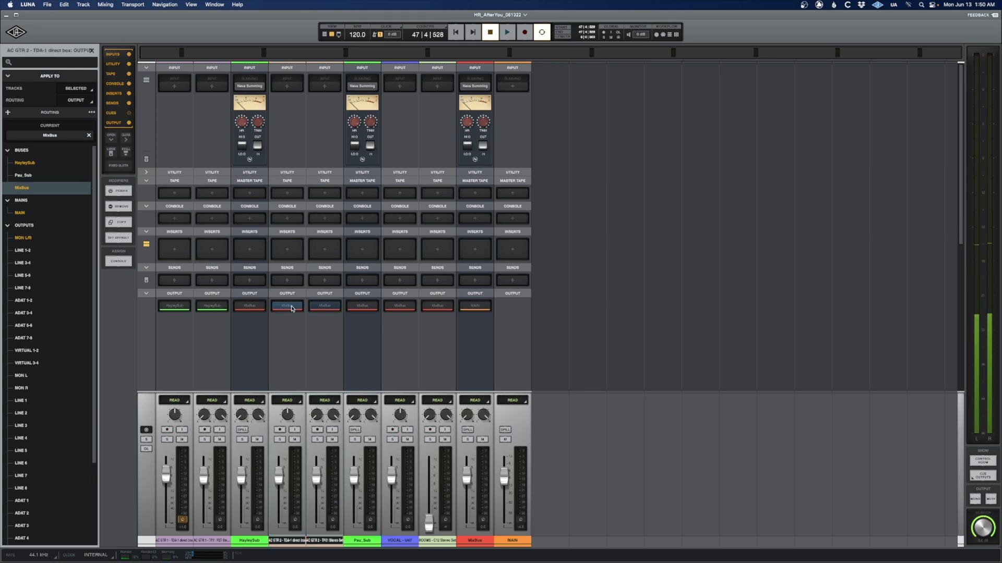
left_click(23, 175)
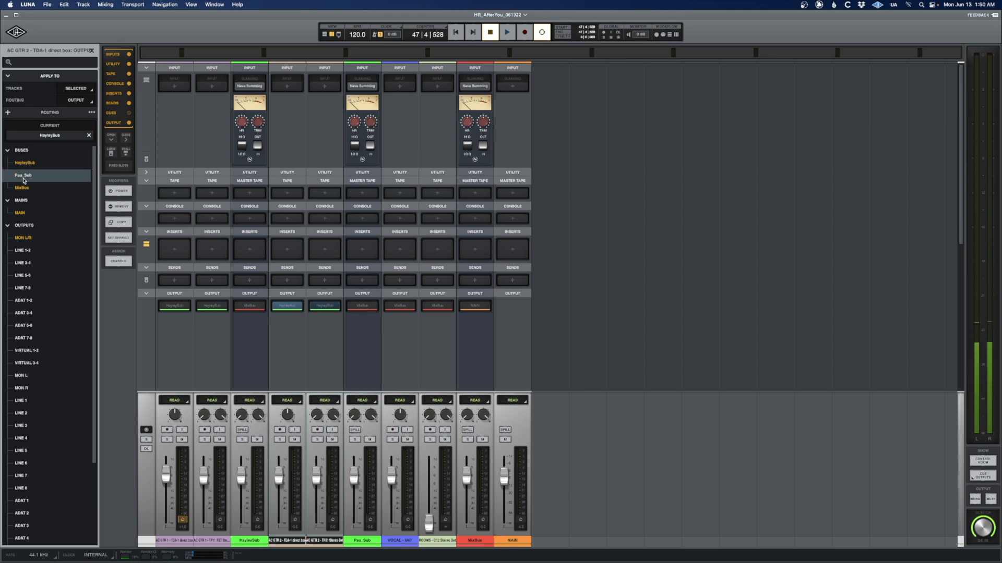
Play the mix and check the output routing of the VOCAL - U47 and MixBus tracks.
key("space")
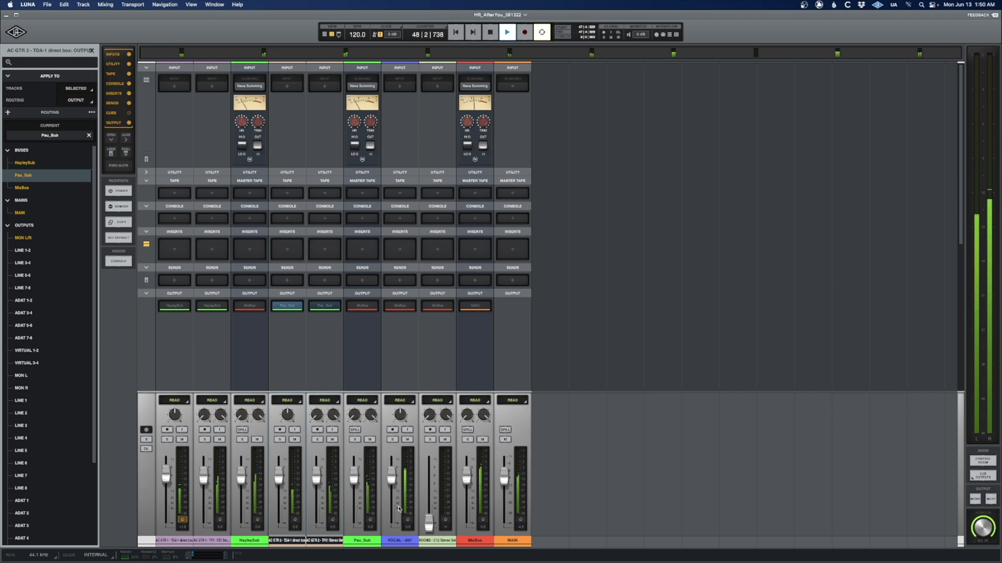
left_click(397, 541)
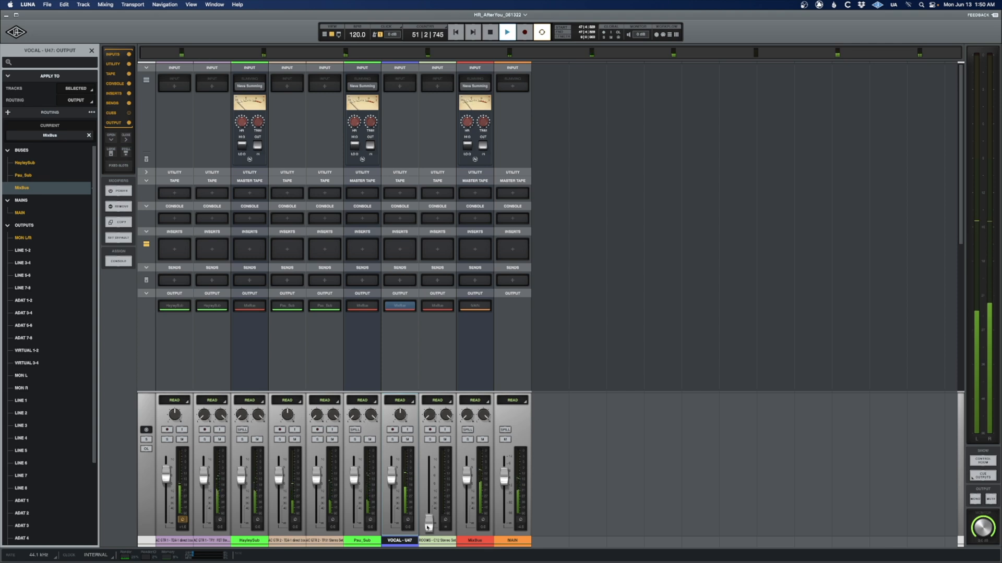
left_click(474, 540)
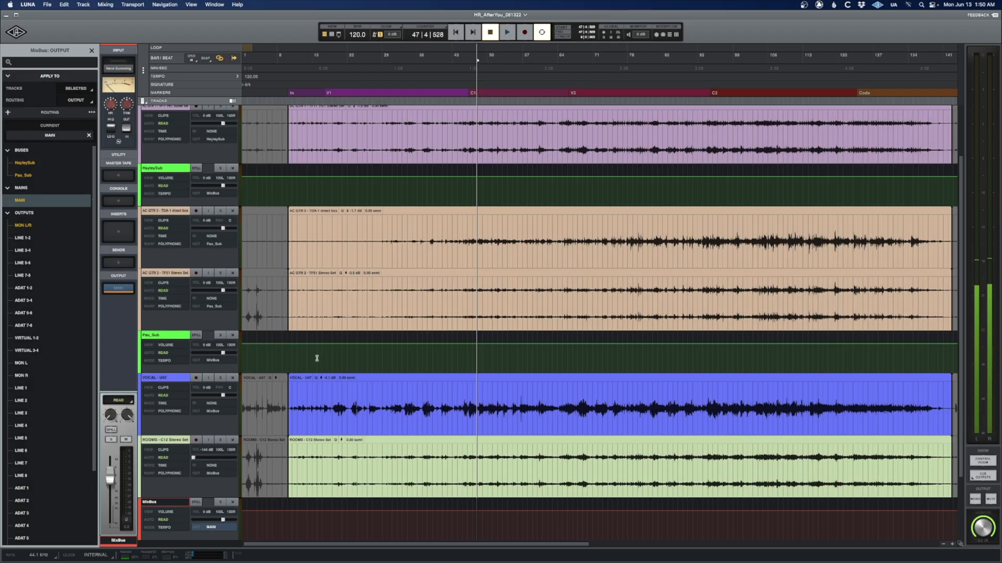
Place the playhead at the start of the song in the timeline, return to the mixer, and play.
left_click(290, 358)
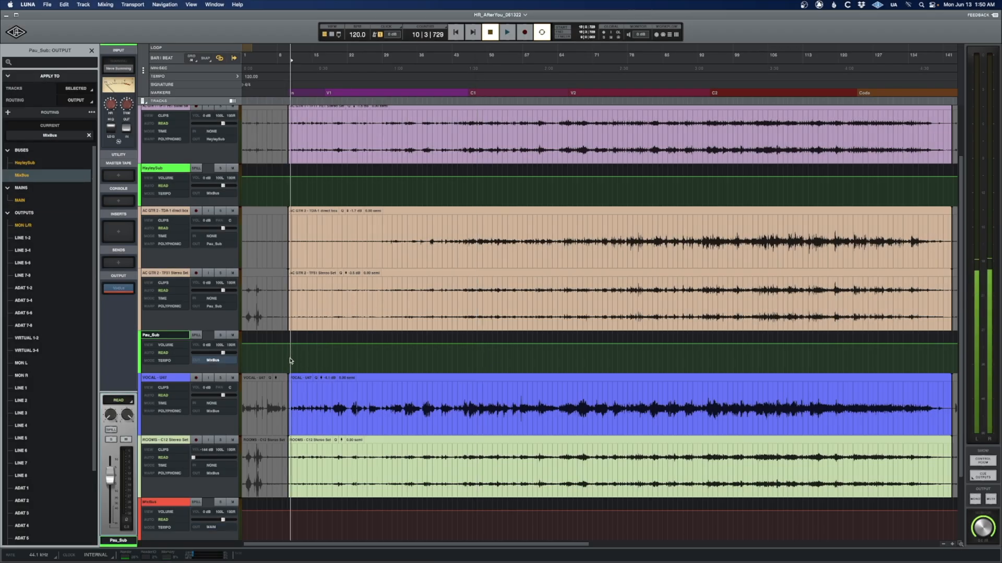
key("super+equal")
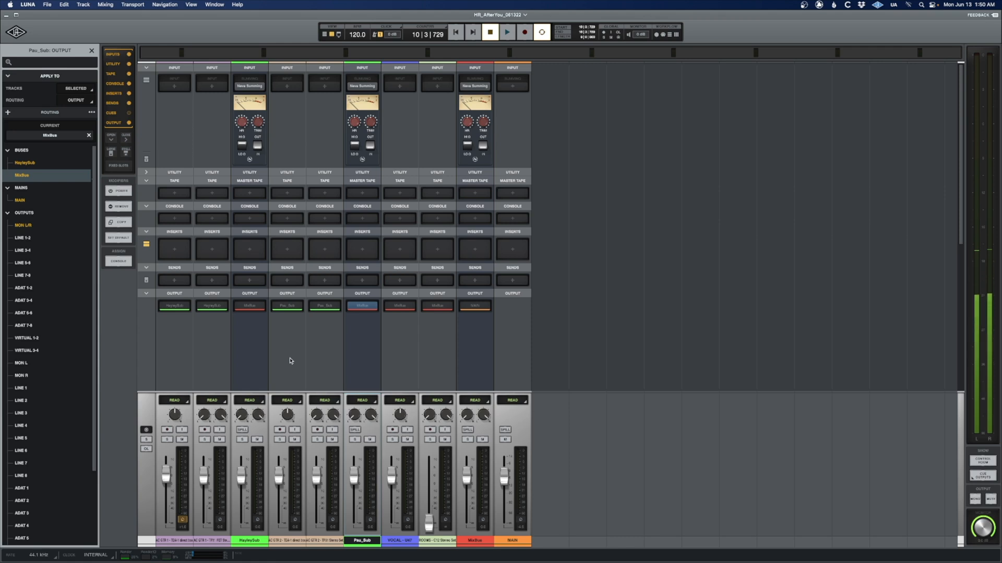
mouse_move(429, 526)
left_mouse_down()
mouse_move(429, 478)
mouse_move(430, 525)
left_mouse_up()
key("space")
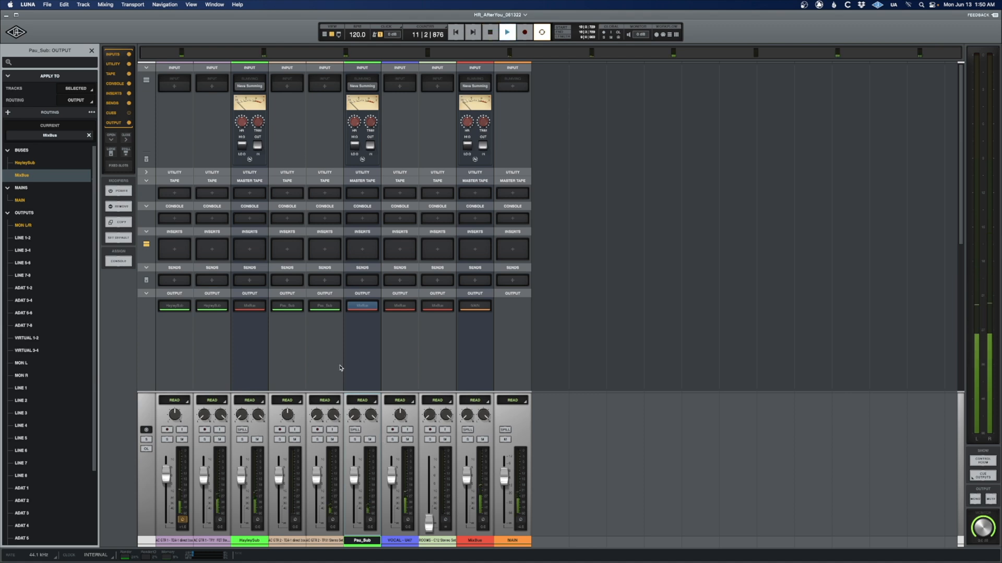
Solo HayleySub and both AC GTR 1 tracks during playback.
left_click(240, 439)
left_click(204, 439)
left_click(167, 440)
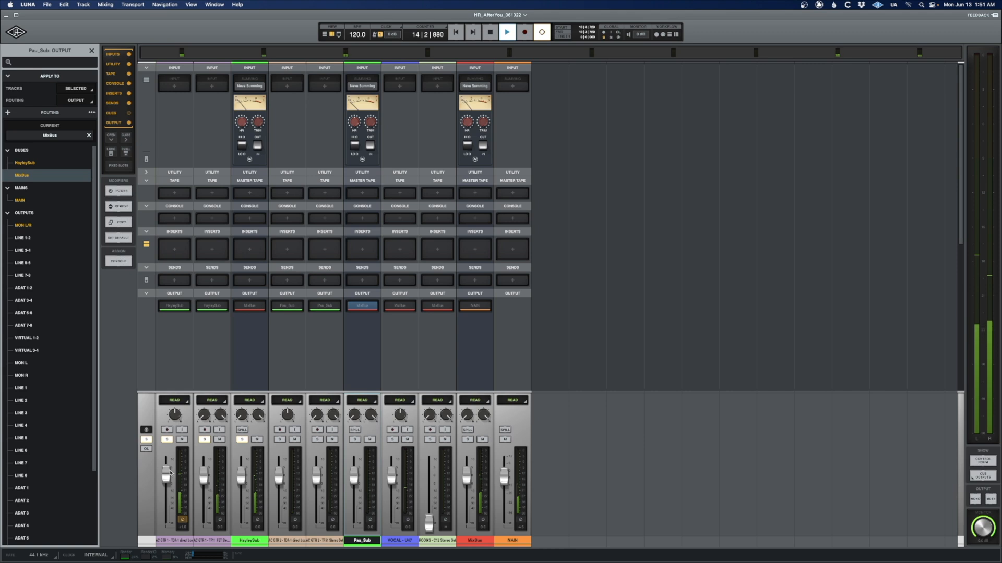
Balance the AC GTR 1 tracks by lowering the TDA-1 fader moderately and the TF11 fader slightly, and clear the solos.
left_click_drag(166, 474, 167, 541)
mouse_move(203, 474)
left_mouse_down()
mouse_move(204, 524)
mouse_move(204, 489)
left_mouse_up()
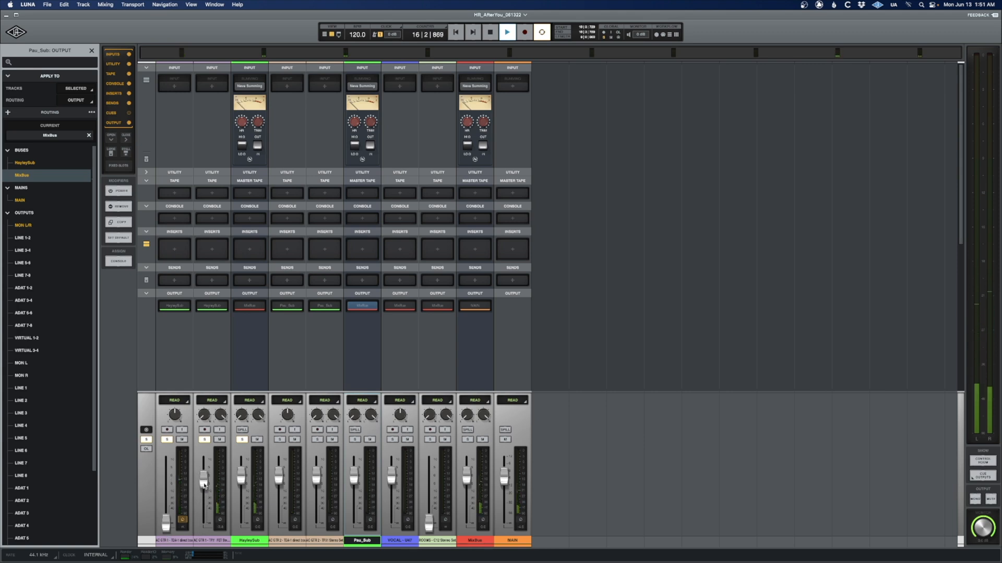
left_click_drag(166, 522, 174, 484)
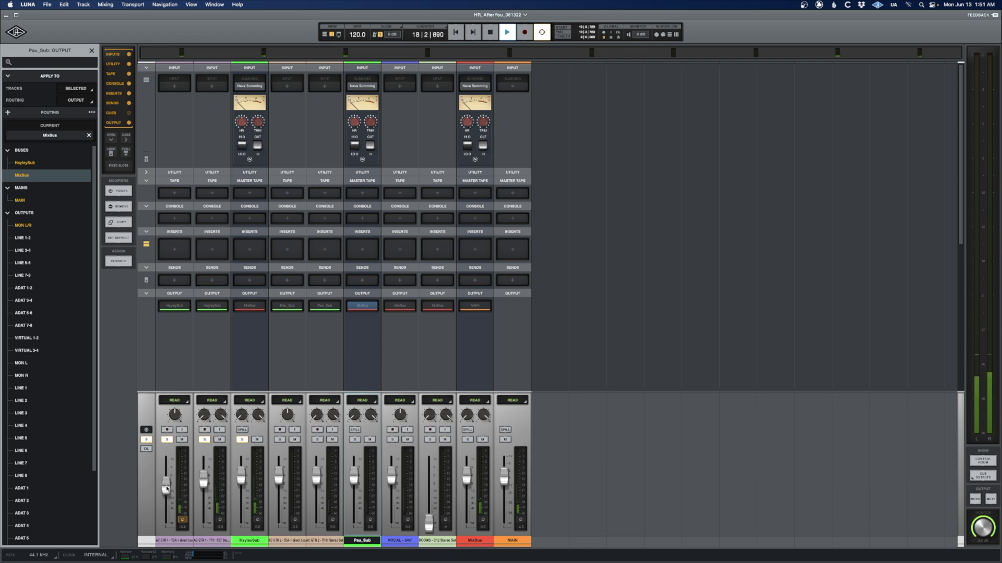
left_click(168, 440)
left_click(241, 441)
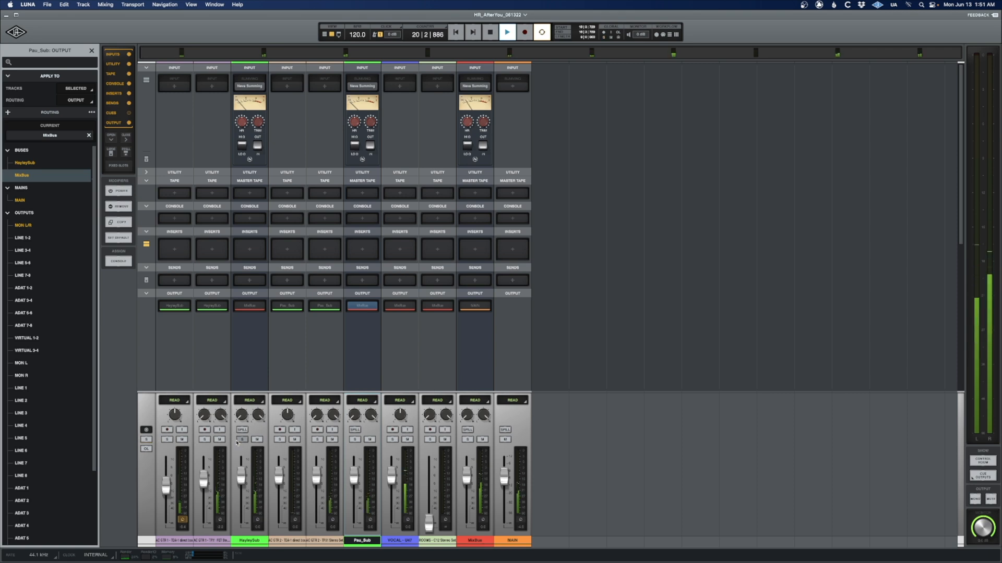
Audition HayleySub on its own and in the full mix by temporarily muting the other tracks and soloing the sub.
left_click_drag(294, 440, 461, 440)
left_click(477, 440)
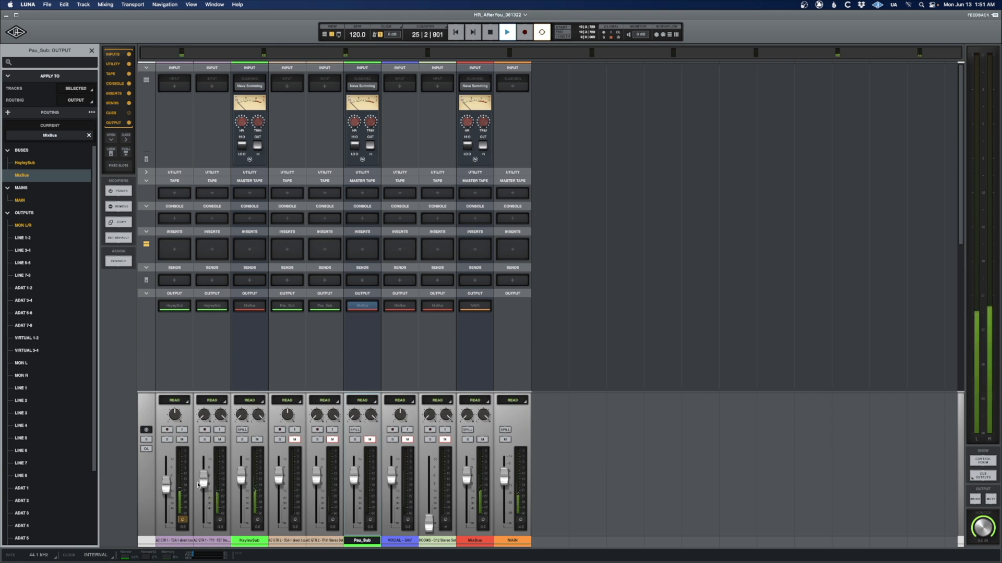
left_click_drag(295, 441, 443, 441)
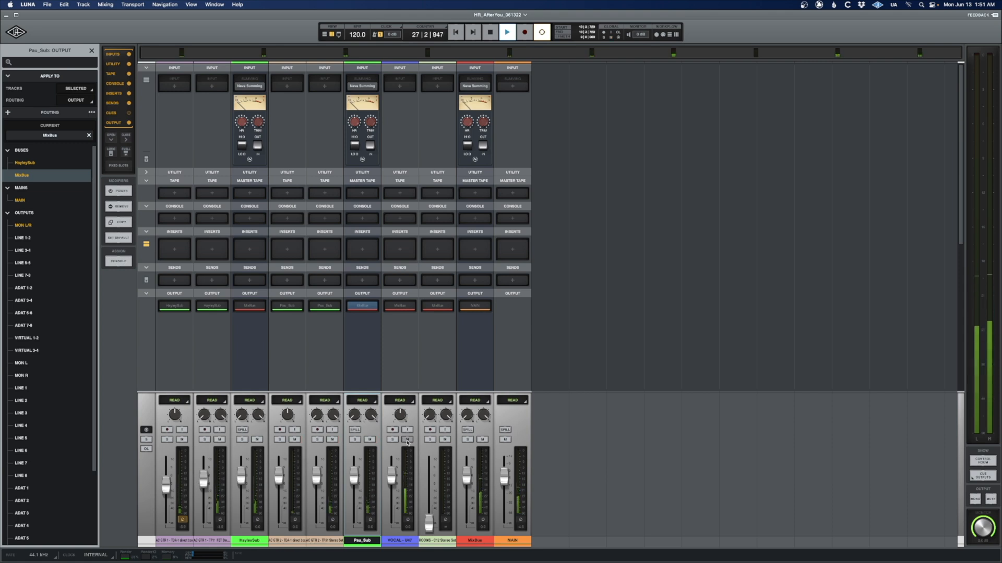
left_click_drag(367, 442, 257, 441)
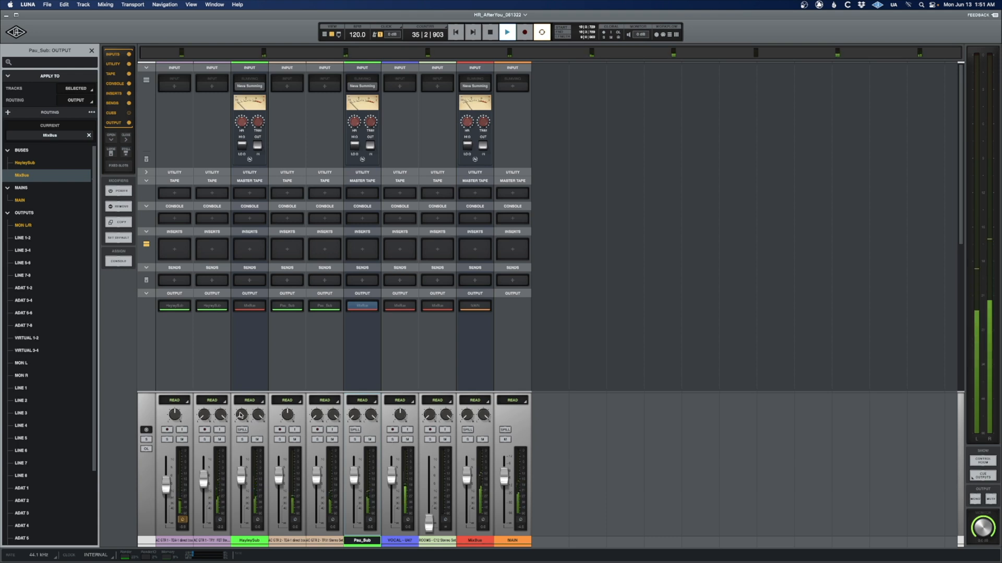
left_click(242, 439)
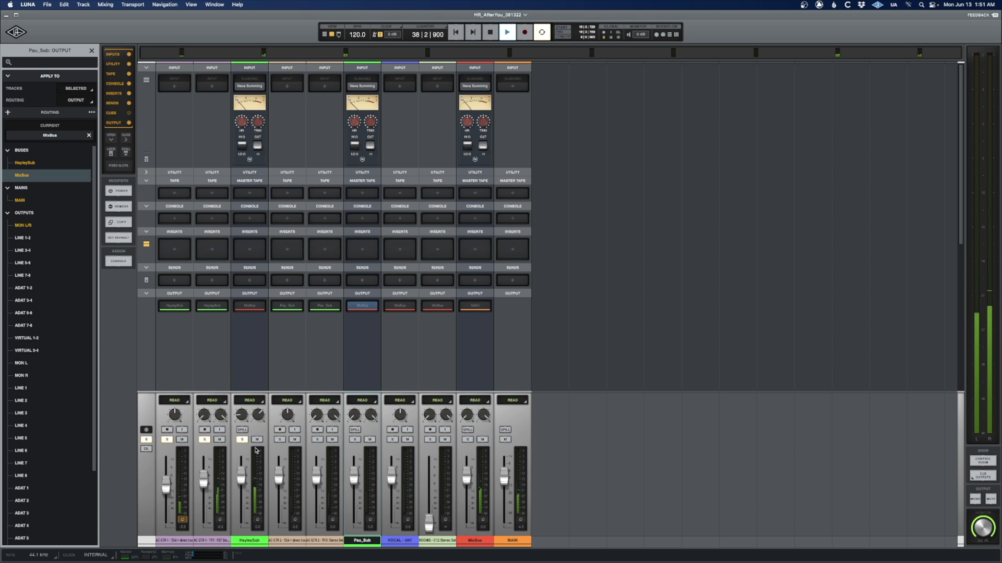
left_click(242, 440)
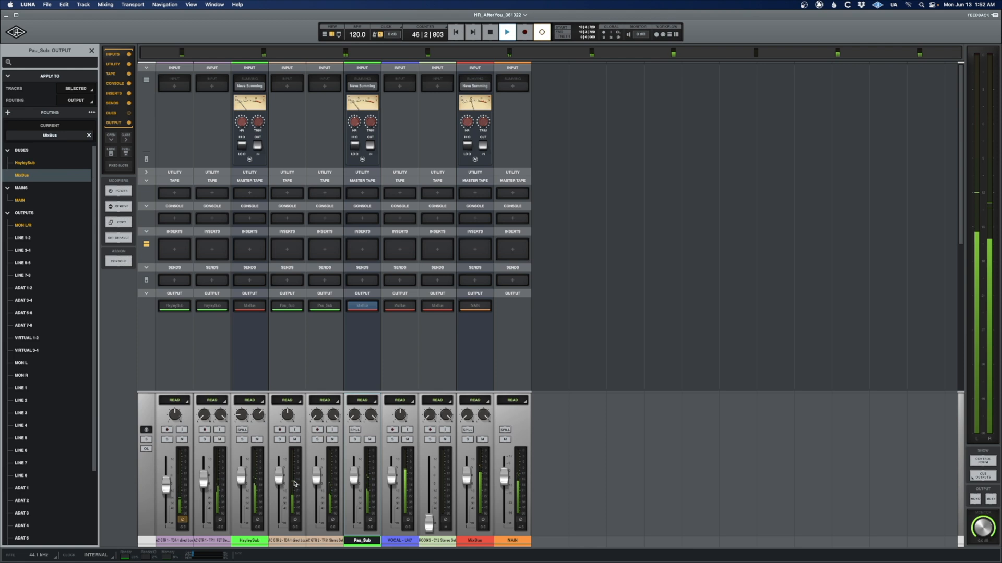
Compare the two guitar subs by muting Pau_Sub for a while, and muting HayleySub and the vocal to hear Pau_Sub alone.
left_click(369, 439)
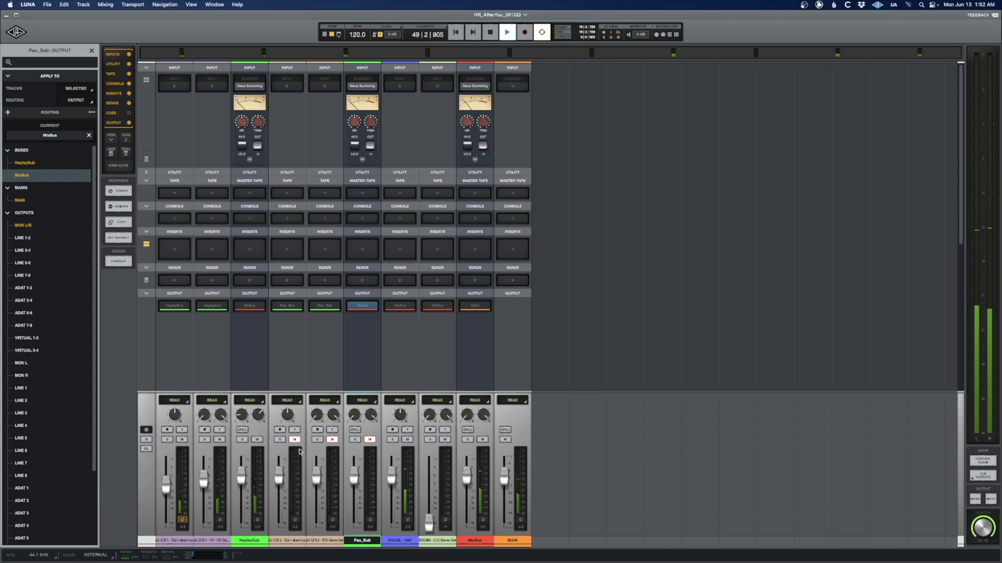
left_click(408, 440)
left_click(408, 441)
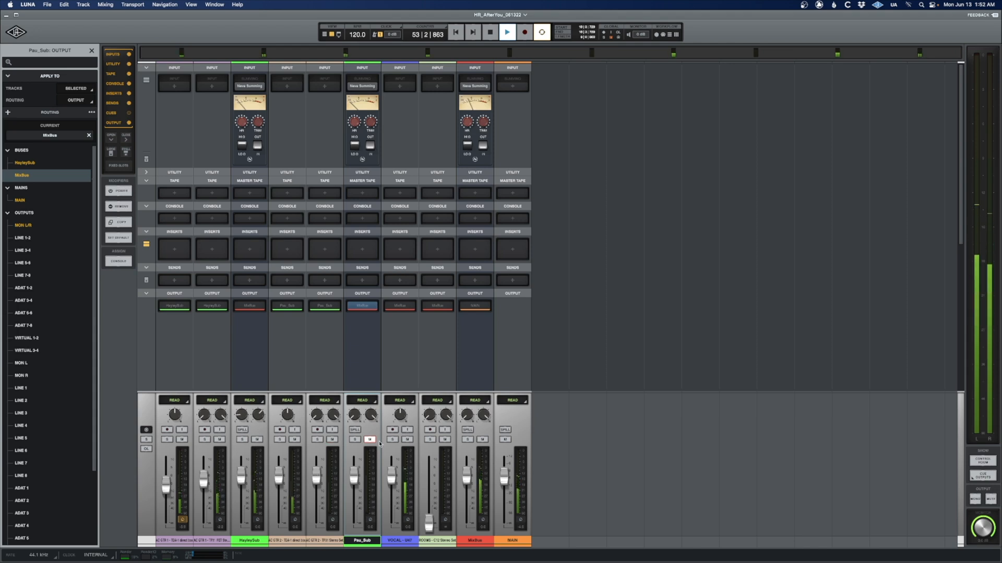
left_click(257, 441)
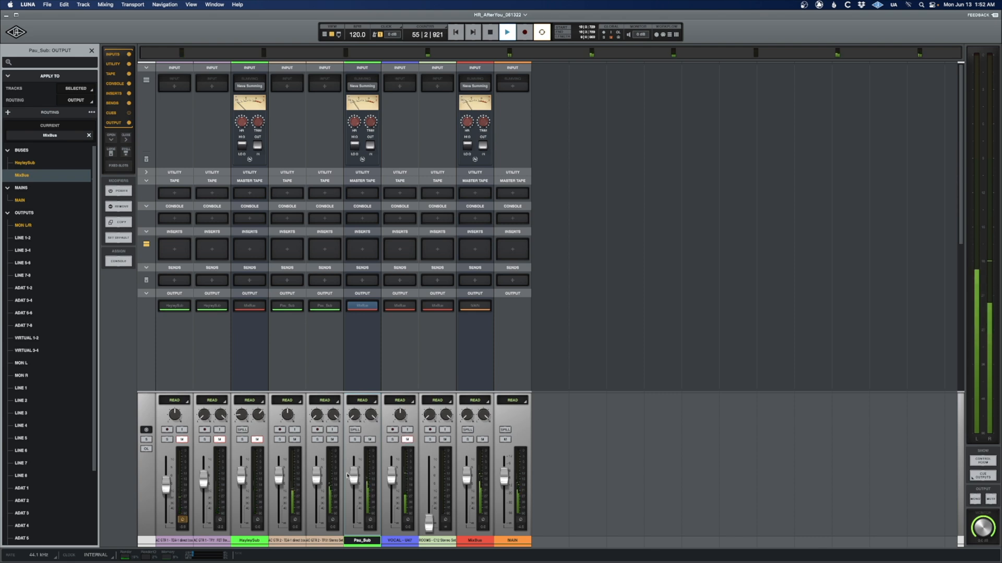
Balance the AC GTR 2 tracks by lowering the TDA-1 fader to about -7 dB against TF51, and unmute HayleySub, its guitars and the vocal.
left_click_drag(278, 475, 279, 525)
mouse_move(316, 476)
left_mouse_down()
mouse_move(316, 529)
mouse_move(318, 484)
left_mouse_up()
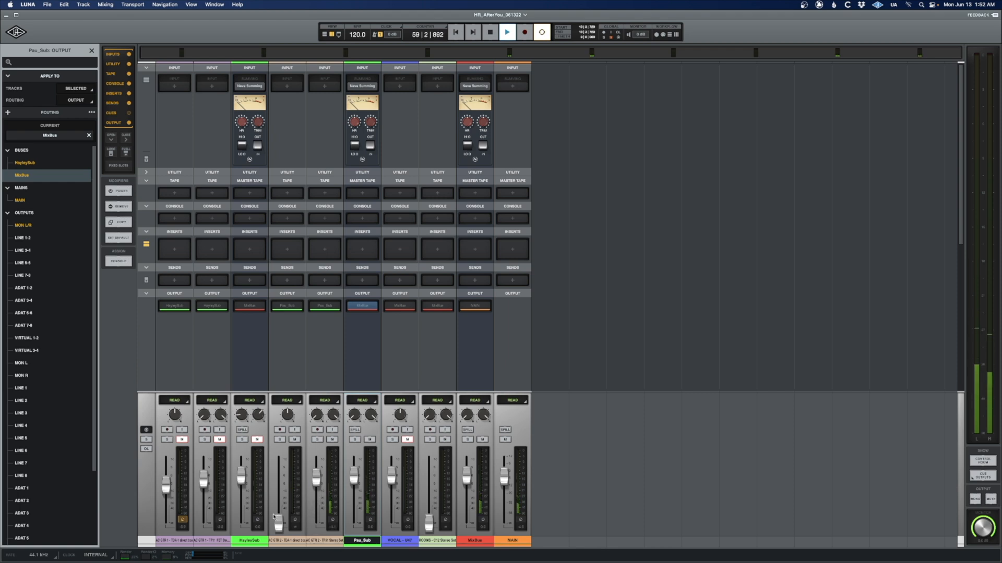
left_click_drag(278, 522, 284, 498)
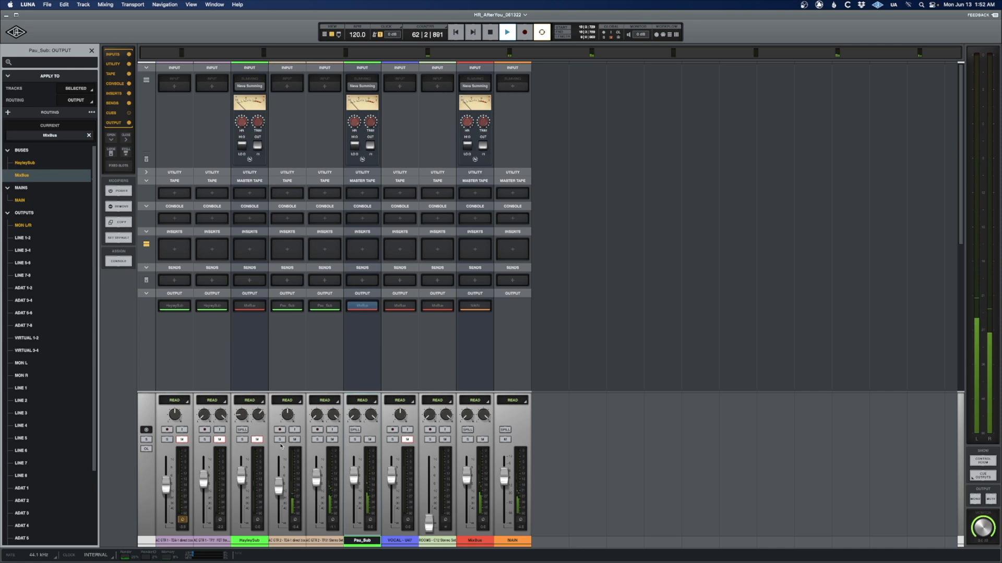
left_click(258, 439)
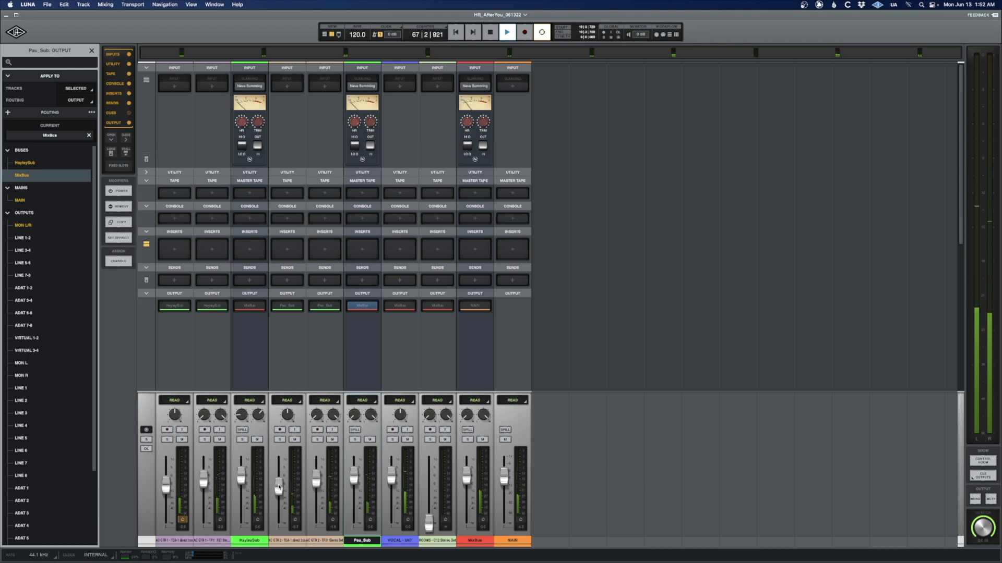
Adjust Pau_Sub's stereo panning while it is soloed, audition it together with HayleySub and the vocal, and stop playback with the solos cleared.
left_click(355, 441)
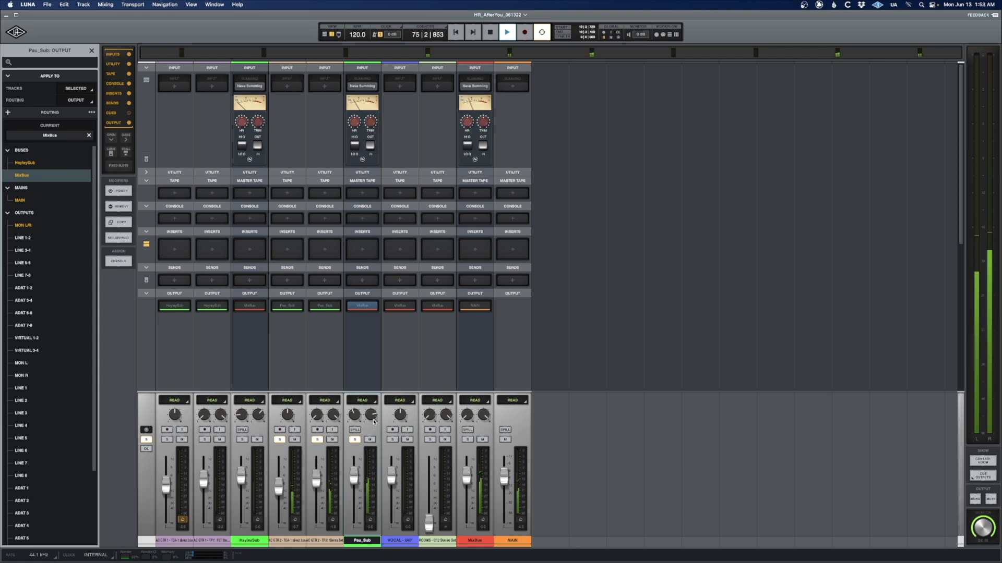
left_click(360, 439)
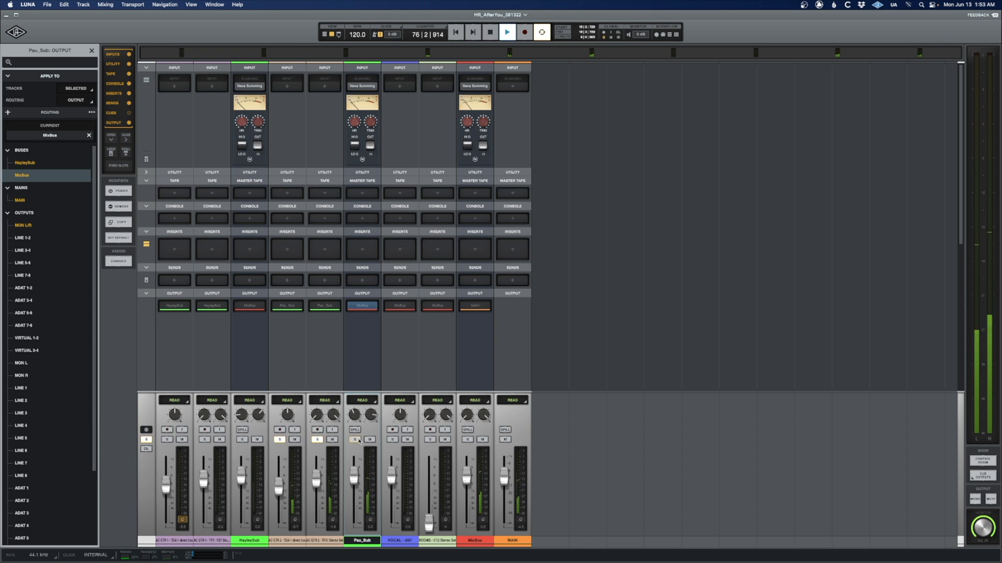
left_click(243, 440)
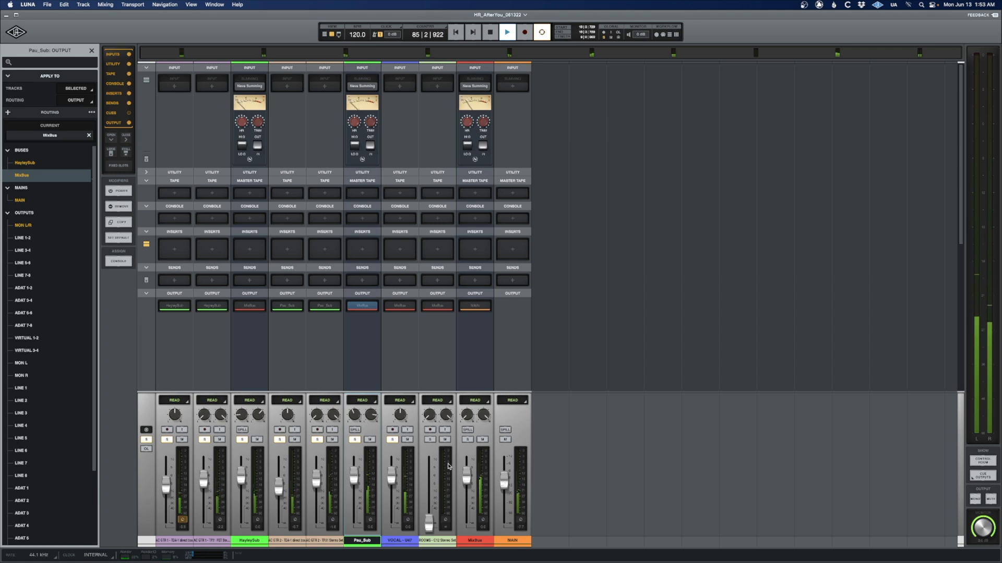
key("space")
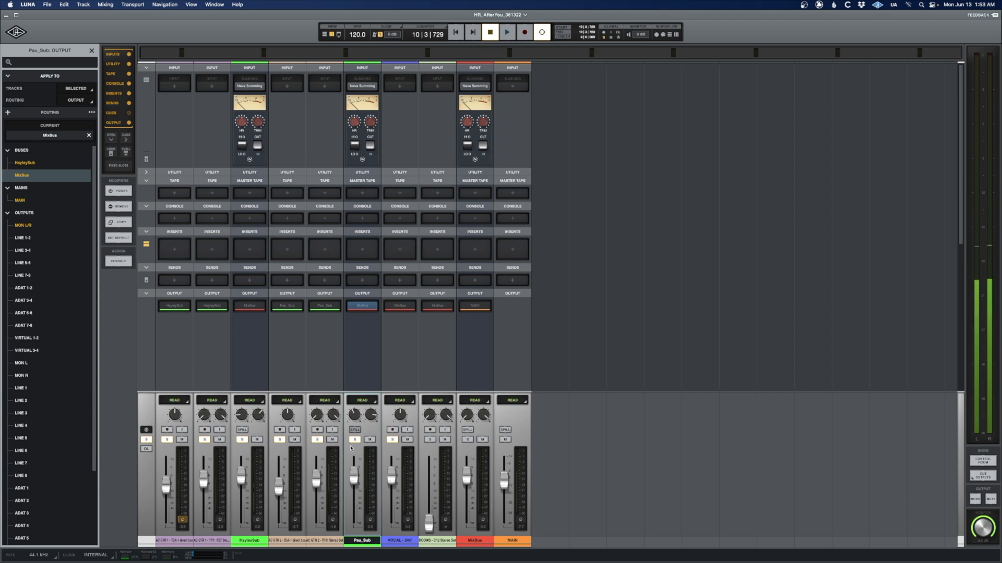
left_click(400, 540)
left_click(394, 441)
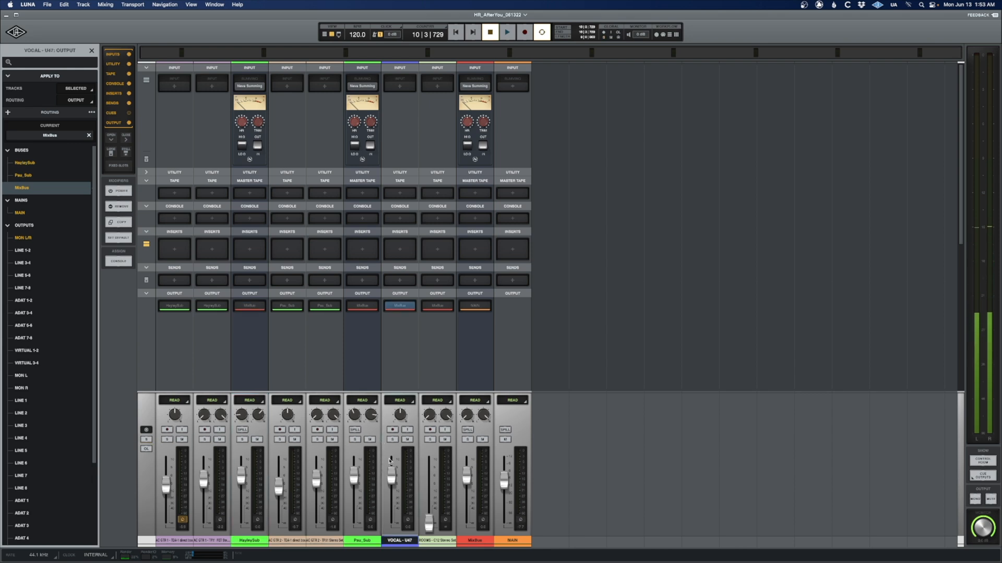
Pull the HayleySub and Pau_Sub faders all the way down together and start playback from the C1 section, around bar 47.
left_click(256, 542)
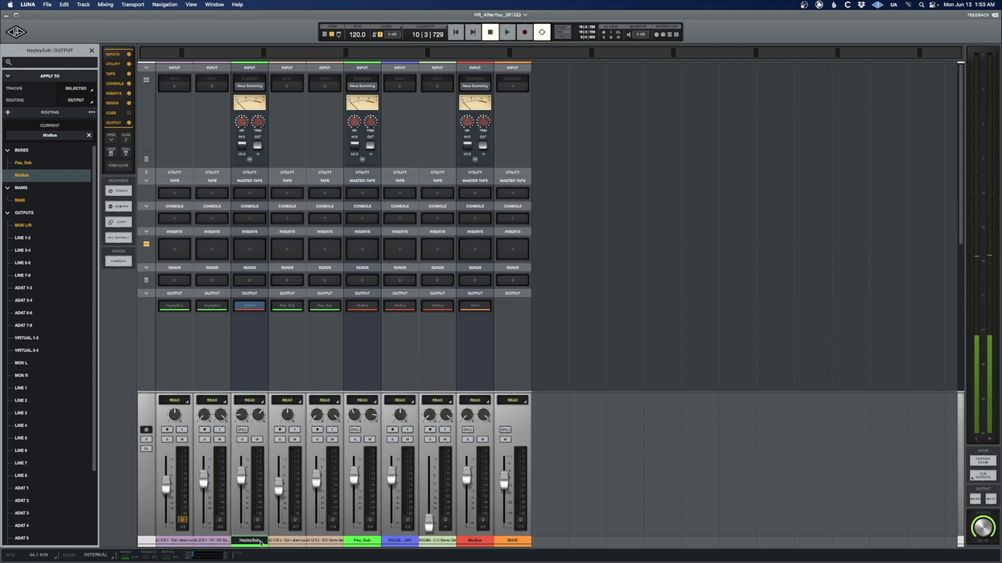
left_click(363, 541)
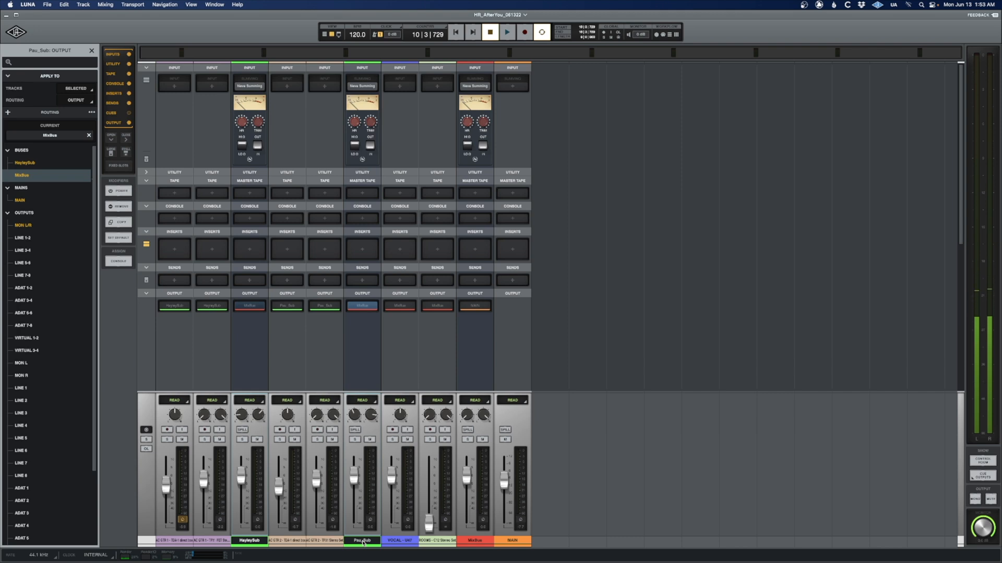
left_click_drag(357, 480, 354, 531)
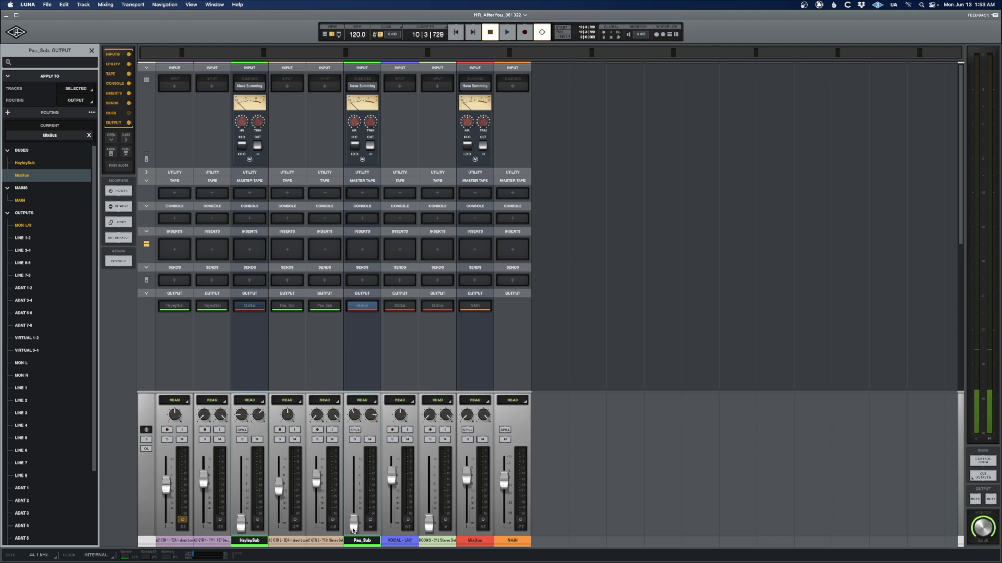
key("super+equal")
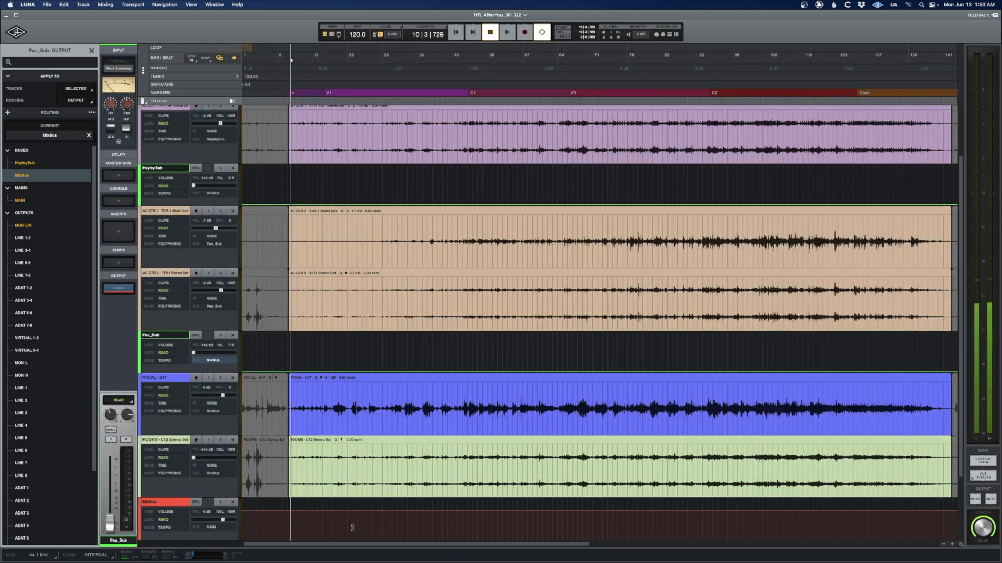
left_click(477, 226)
key("super+equal")
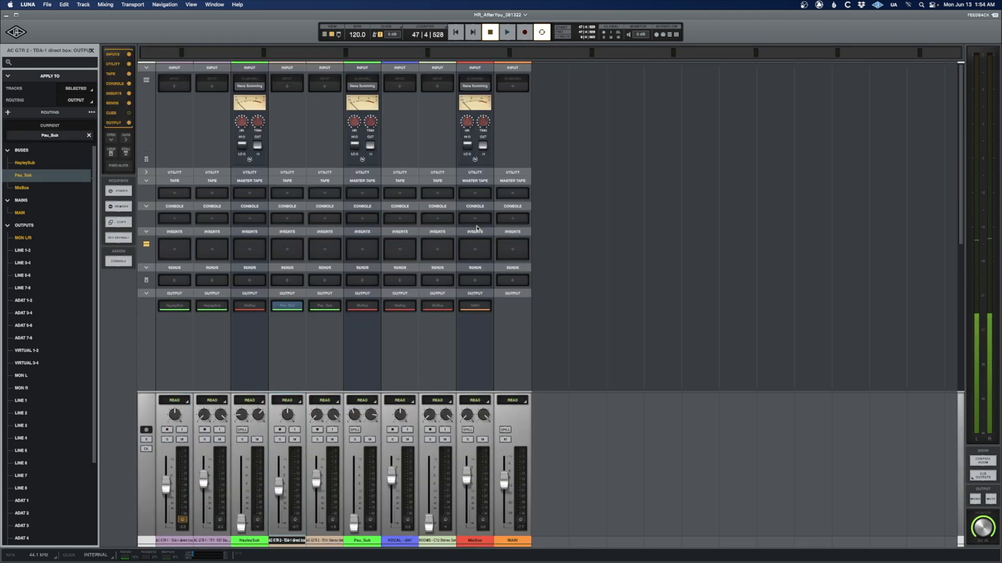
key("space")
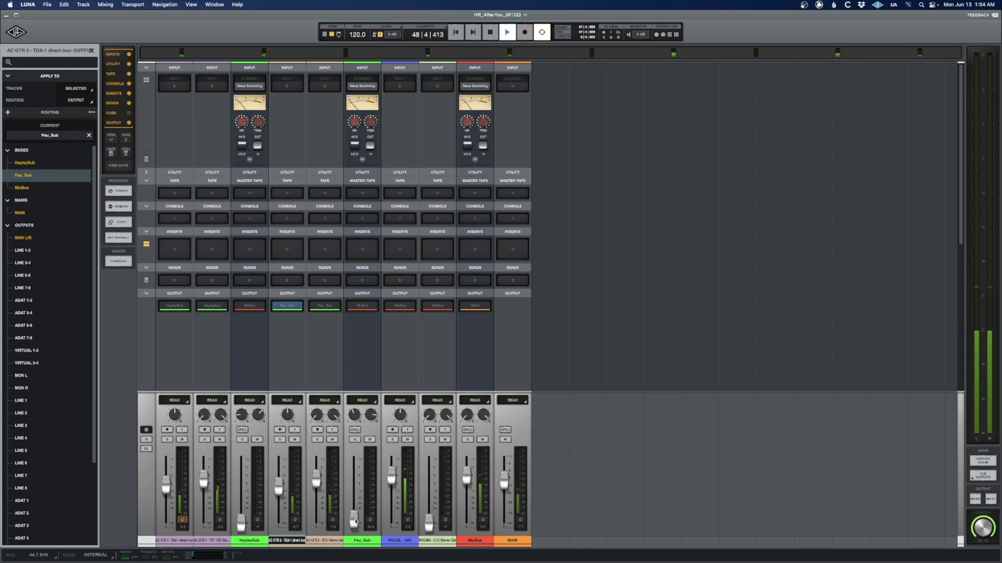
Raise the HayleySub and Pau_Sub faders together under the vocal until they sit slightly below the vocal fader, and stop playback.
left_click(362, 541)
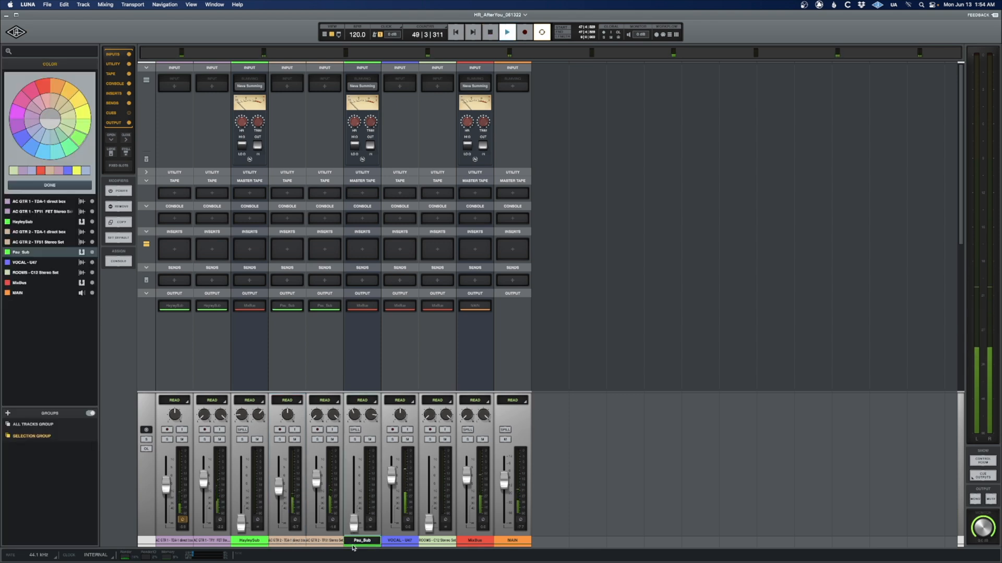
left_click(258, 541, "super")
left_click_drag(354, 523, 355, 486)
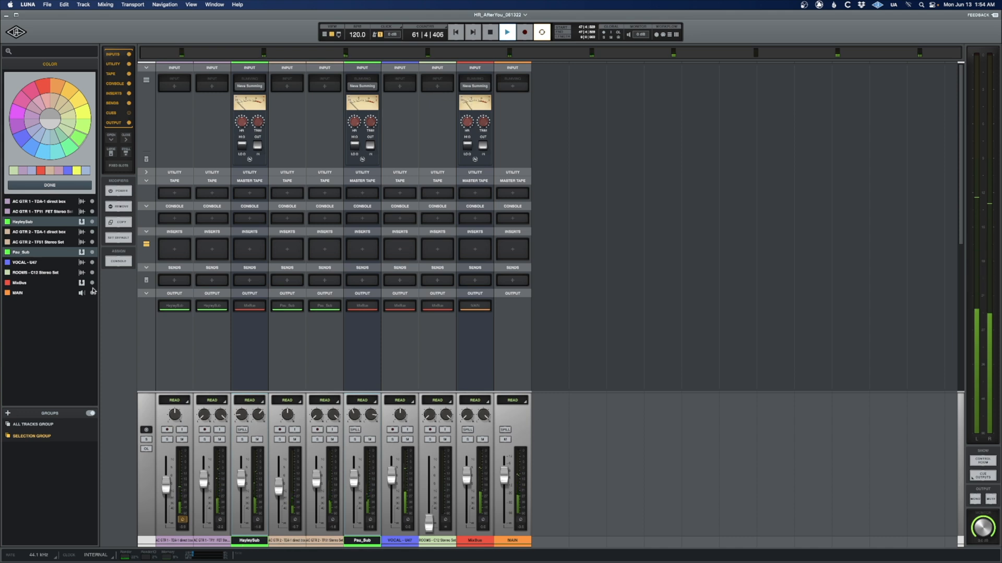
key("space")
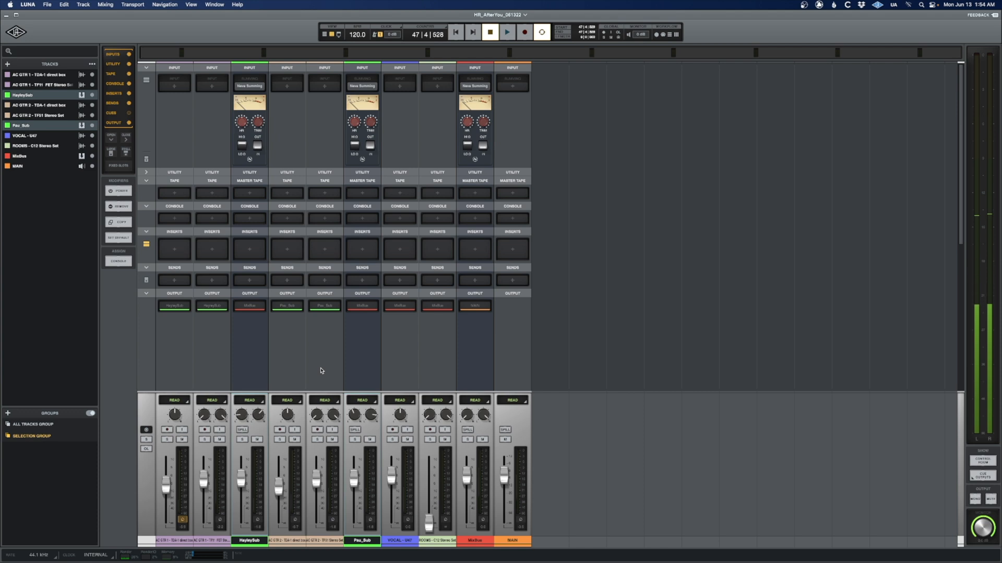
Assign tape machine B, the Studer A800, to all guitar, vocal and room tracks at once, leaving out the buses.
left_click(175, 541)
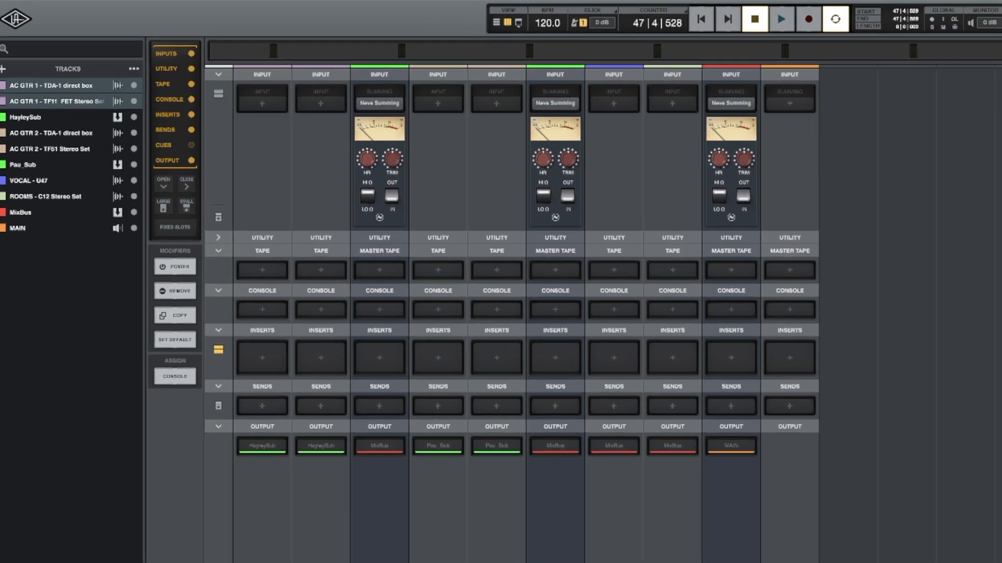
left_click(51, 133, "super")
left_click(51, 149, "super")
left_click(29, 181, "super")
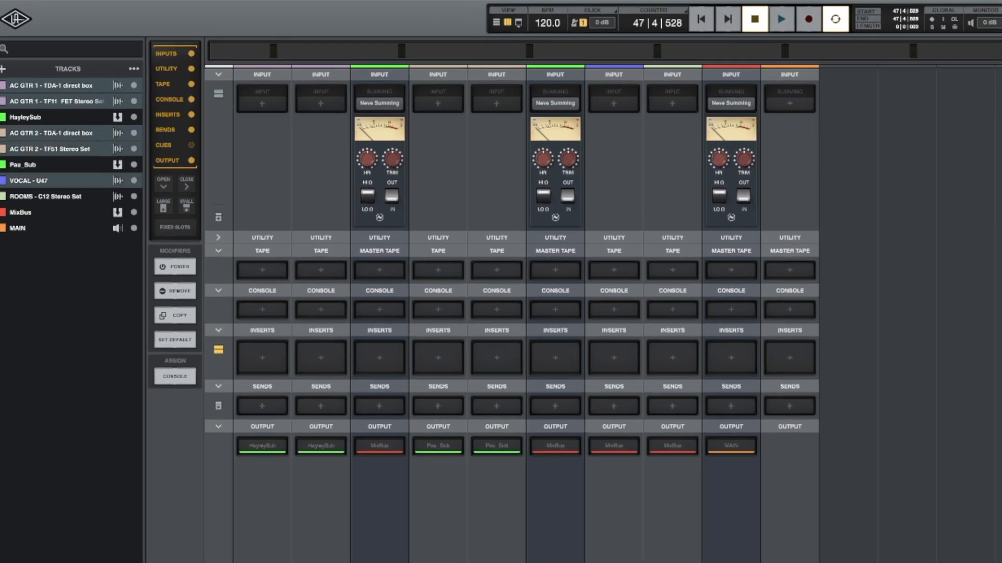
left_click(46, 197, "super")
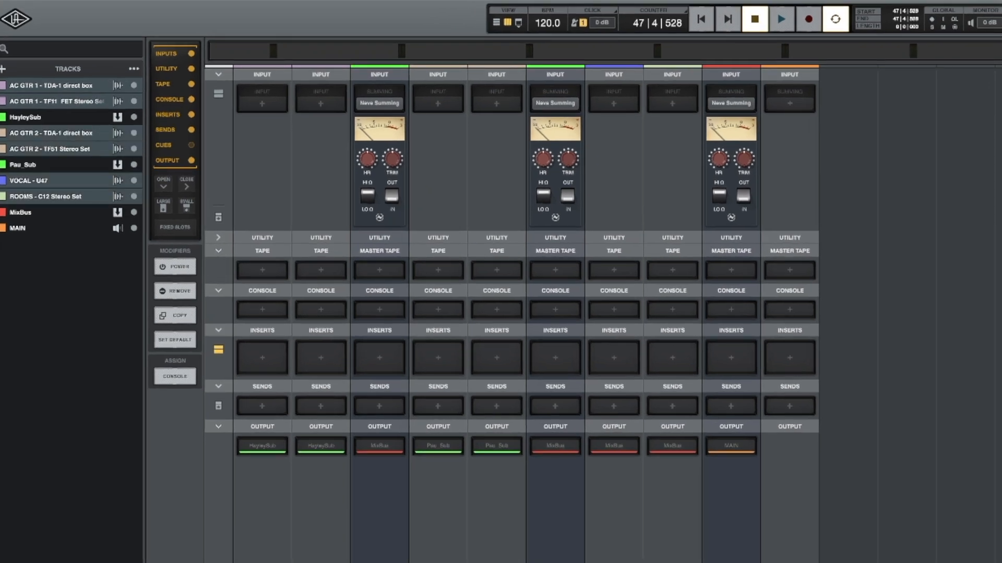
left_click(252, 274)
left_click(46, 158)
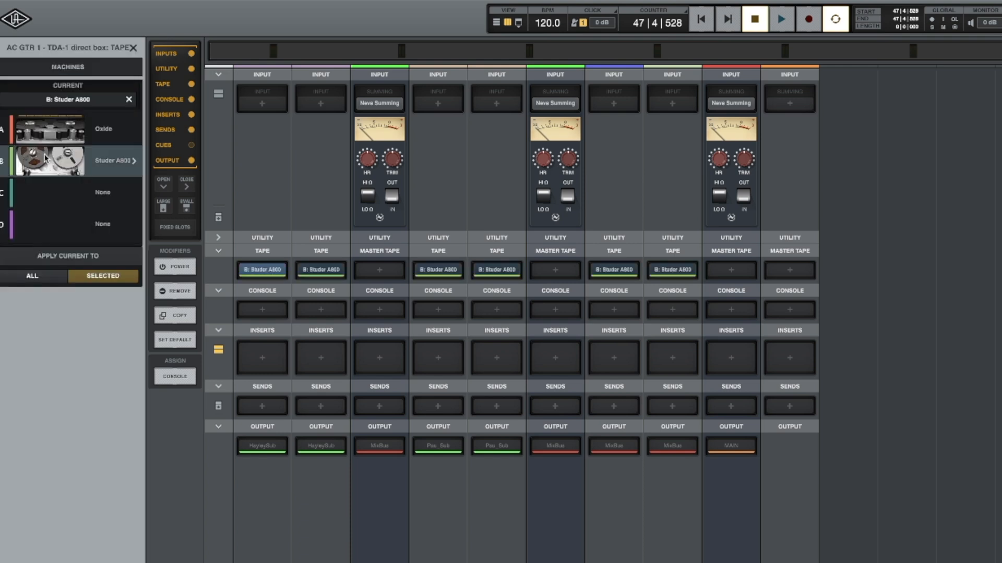
Change the tape type in the Studer A800 machine's settings and play the mix through it.
left_click(82, 168)
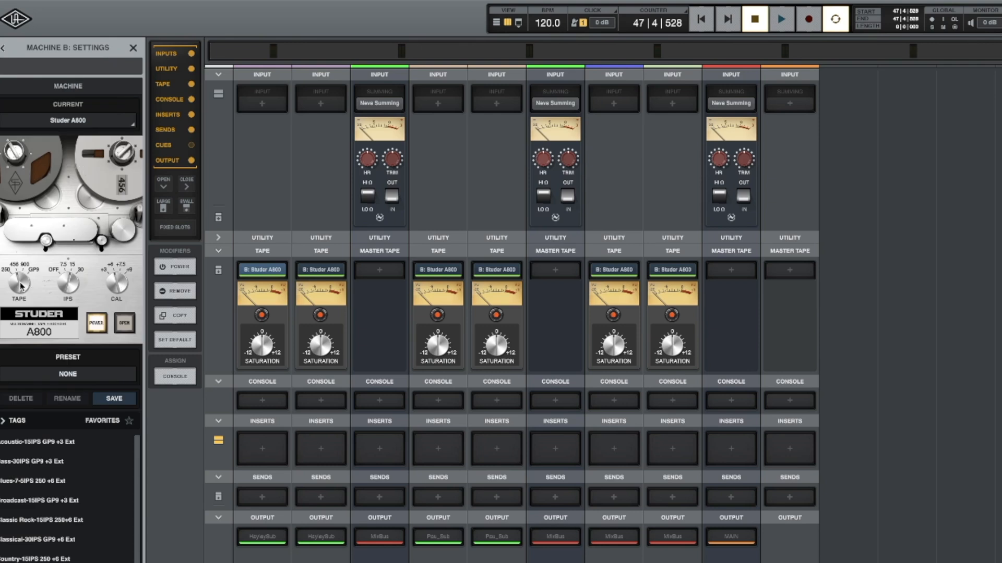
left_click_drag(19, 309, 19, 311)
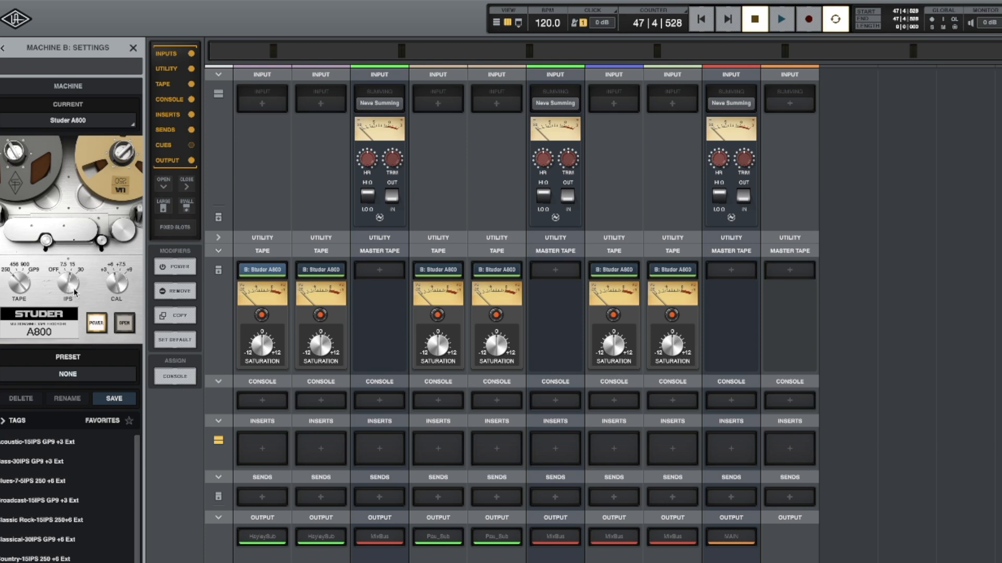
key("space")
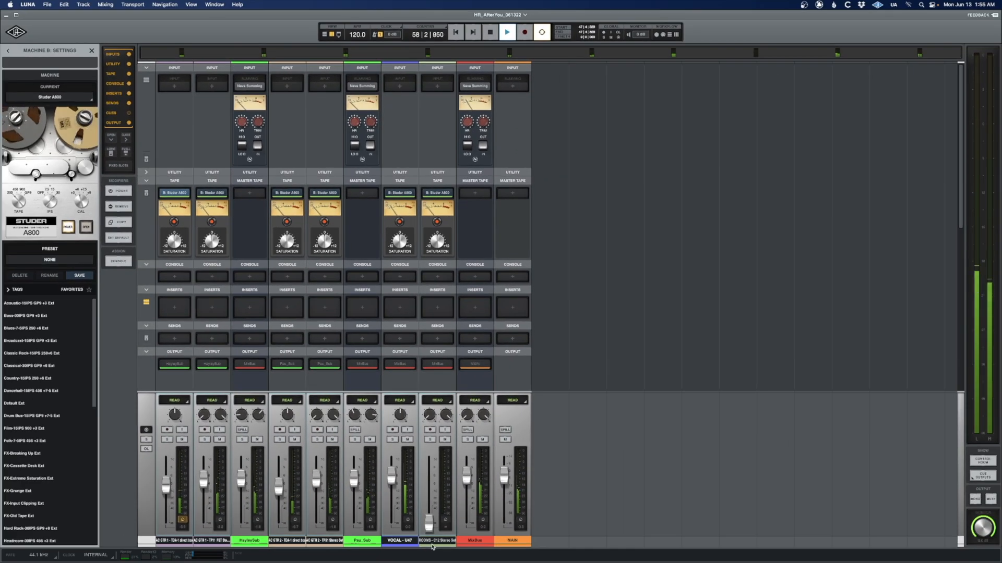
Blend in the ROOMS - C12 track by raising its fader to about -17 dB during playback, and stop playback.
left_click(470, 560)
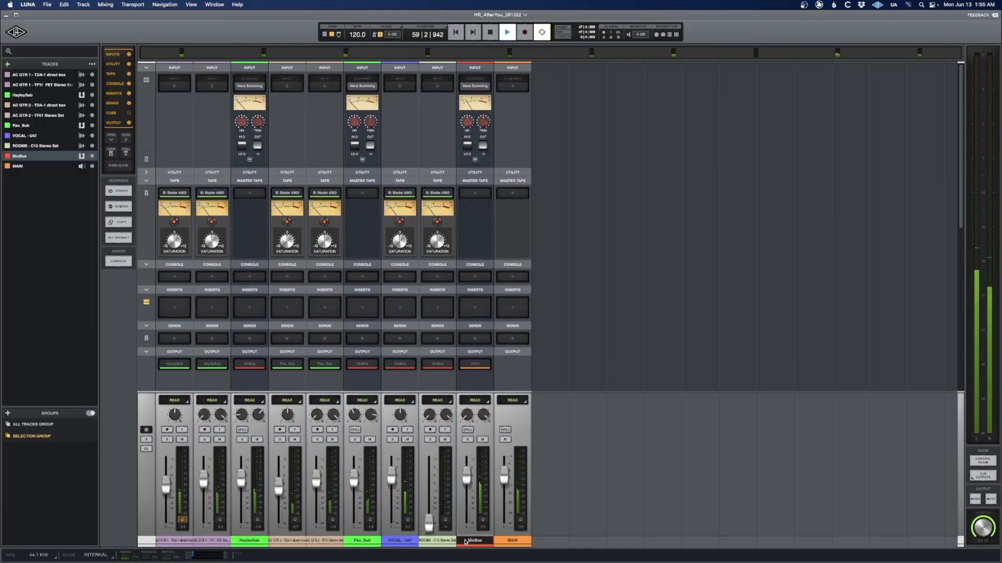
left_click_drag(429, 522, 427, 502)
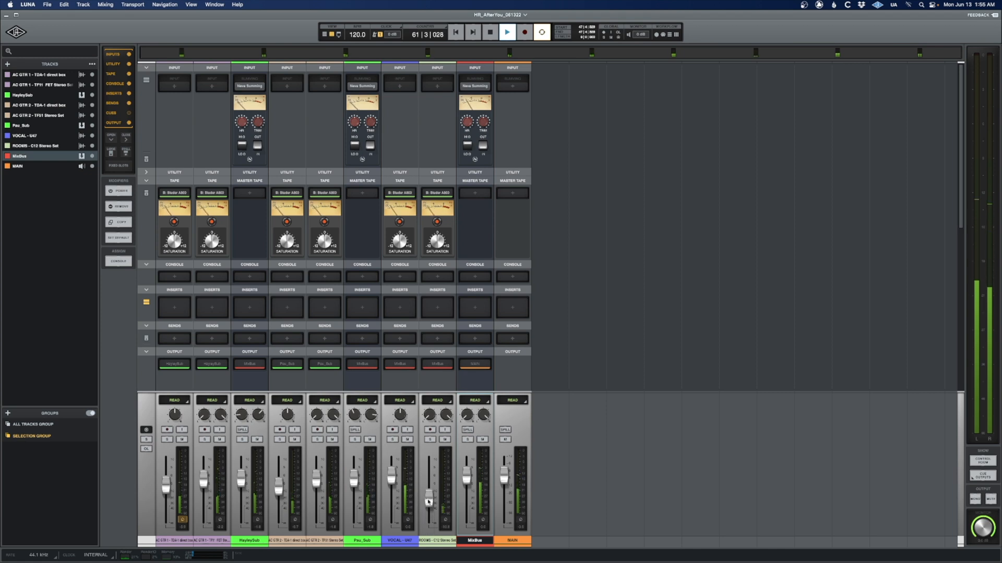
left_click_drag(428, 502, 428, 499)
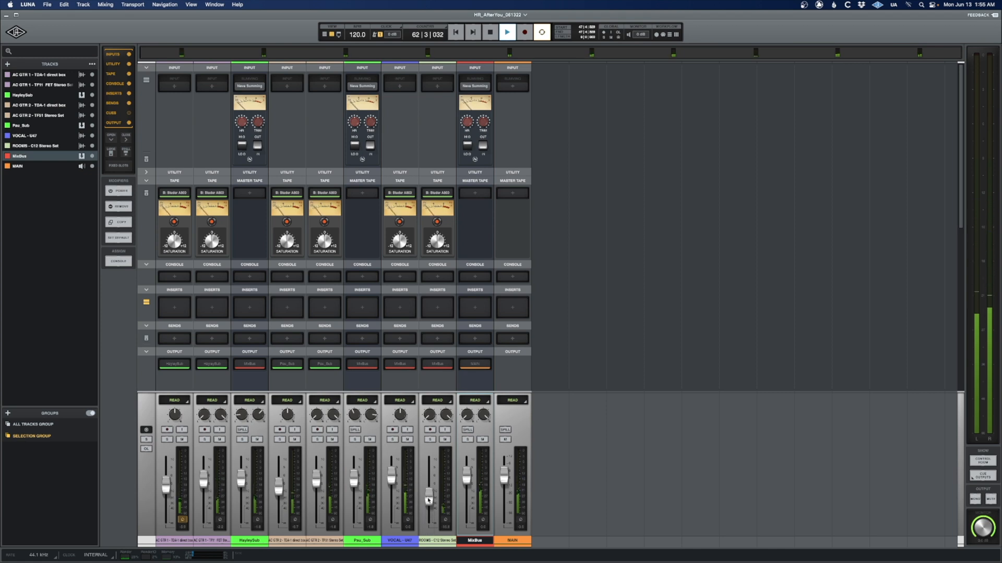
key("space")
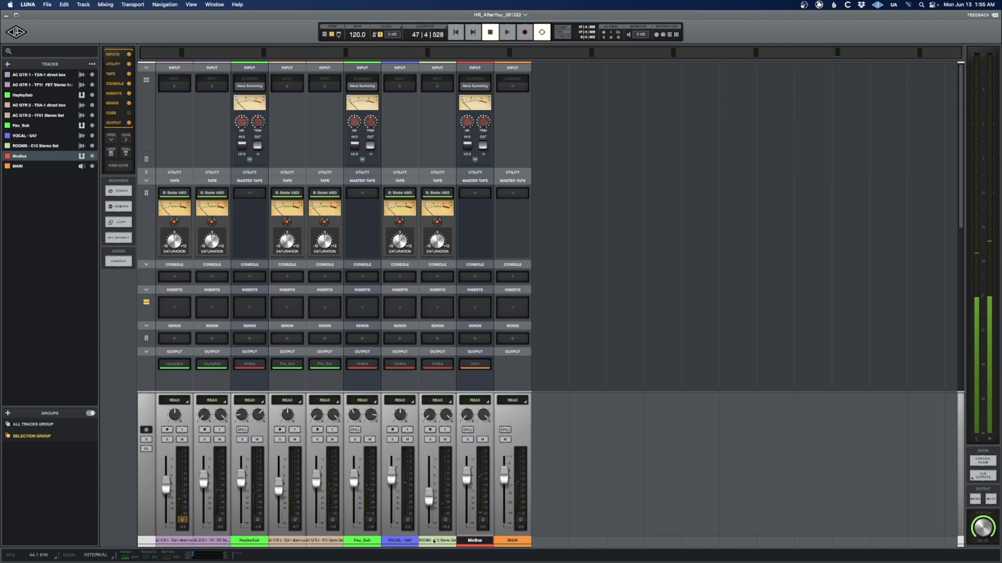
left_click(428, 511)
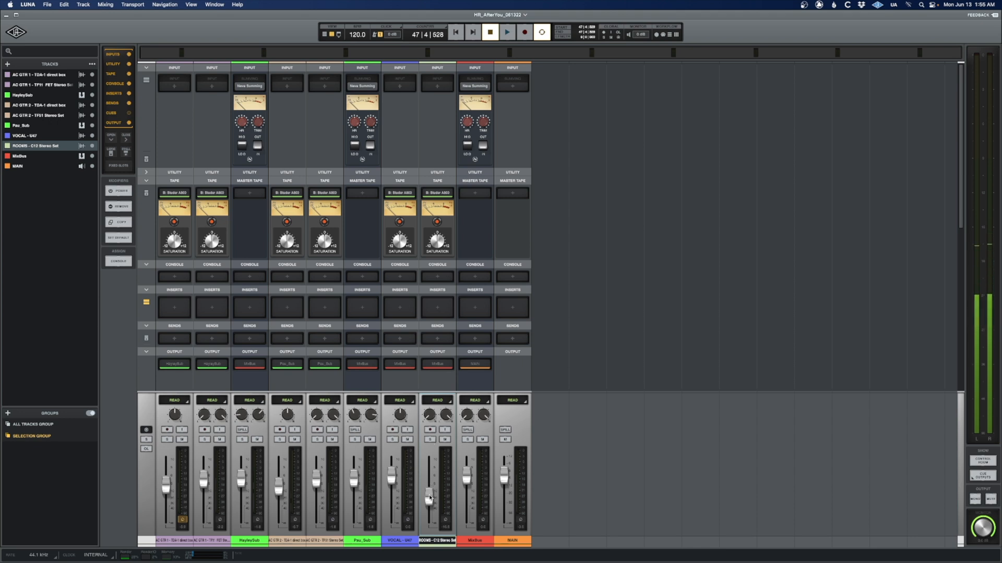
Insert the Neve 2254 E Dual compressor in MixBus's first insert slot, look over its compressor controls and close its window.
left_click(468, 536)
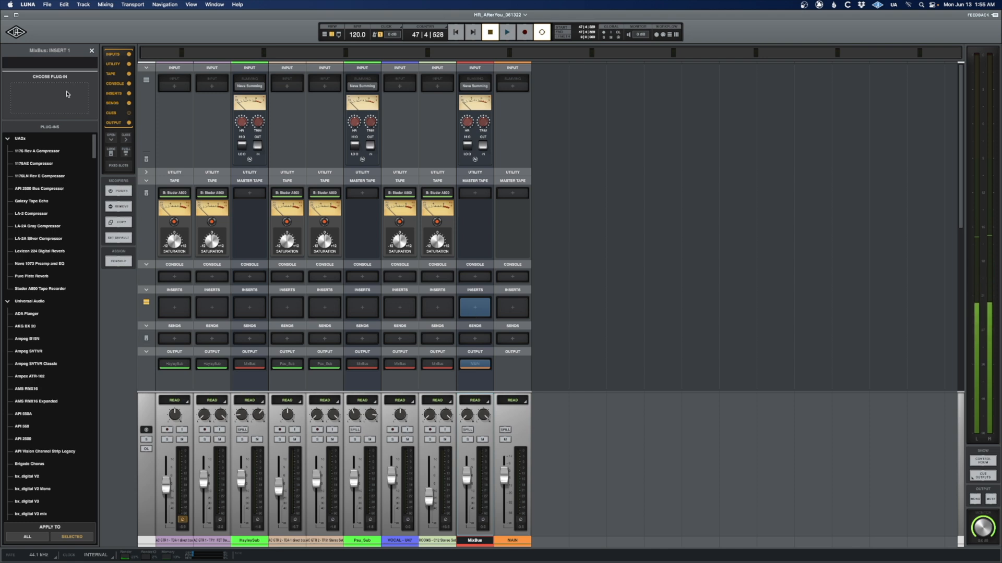
type("neve")
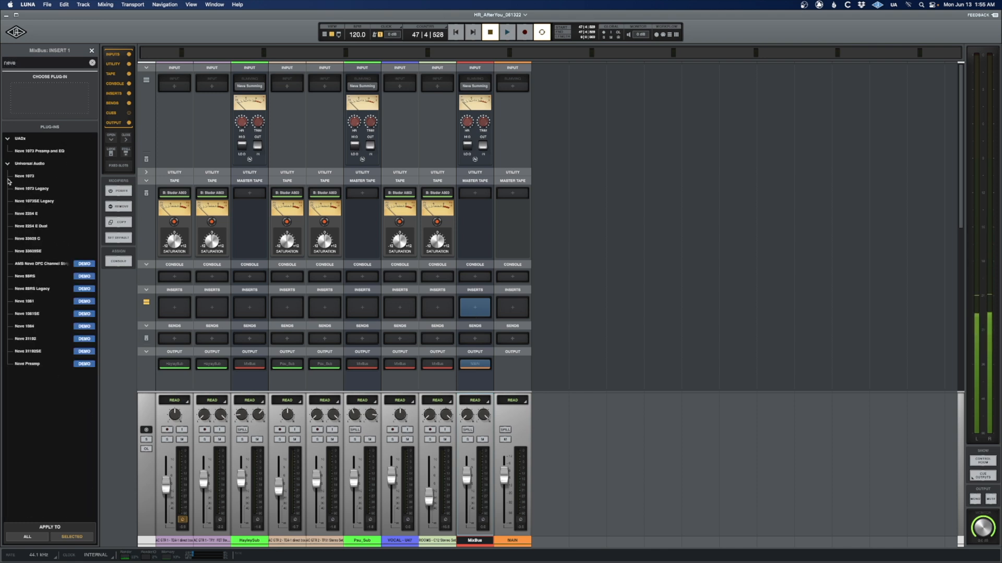
left_click(31, 226)
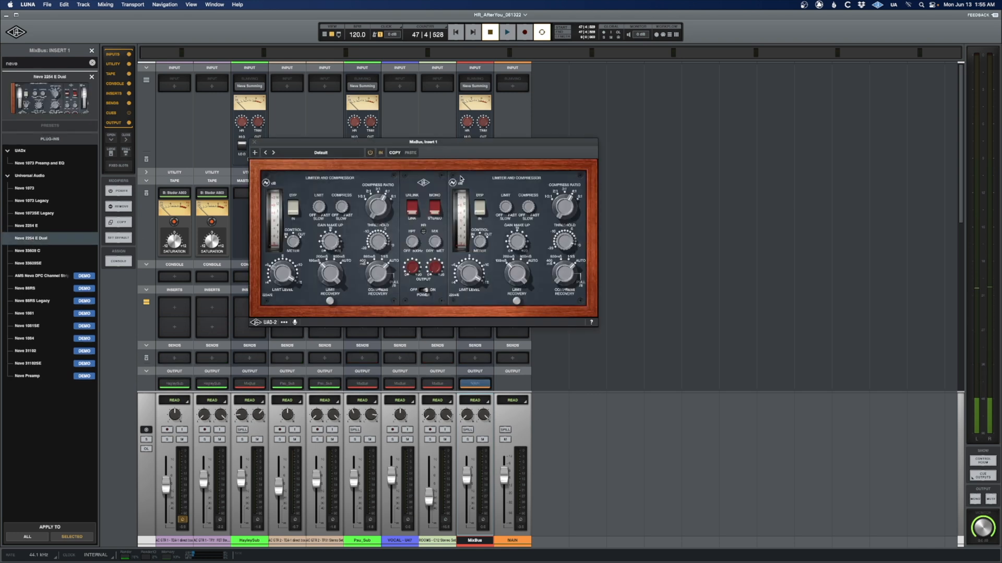
left_click_drag(439, 143, 501, 157)
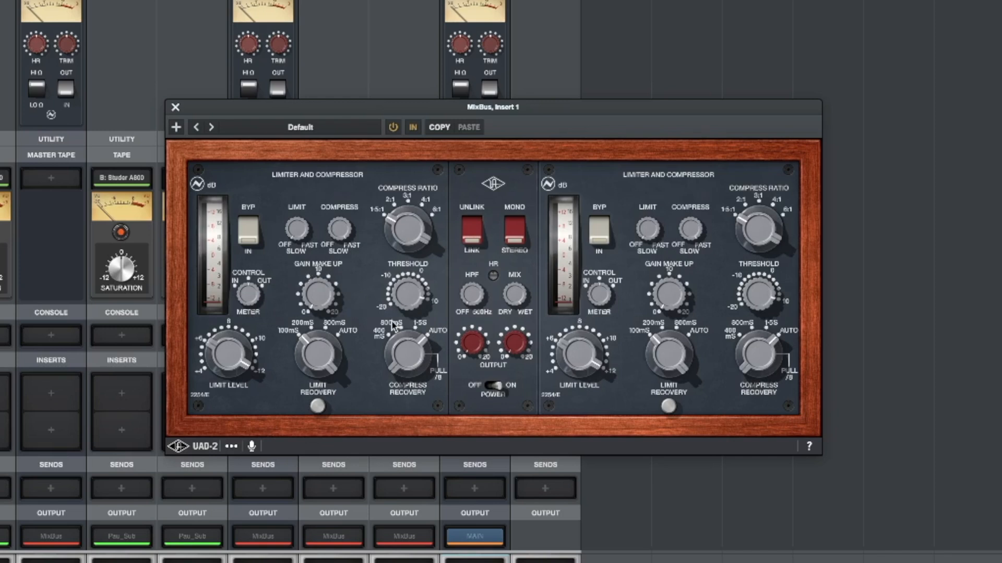
left_click_drag(395, 350, 380, 454)
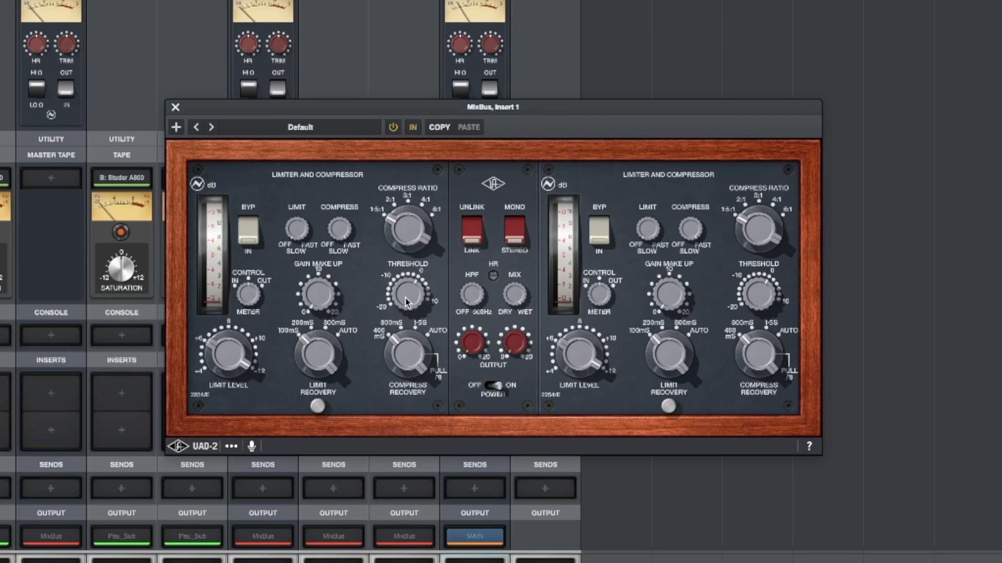
left_click(176, 108)
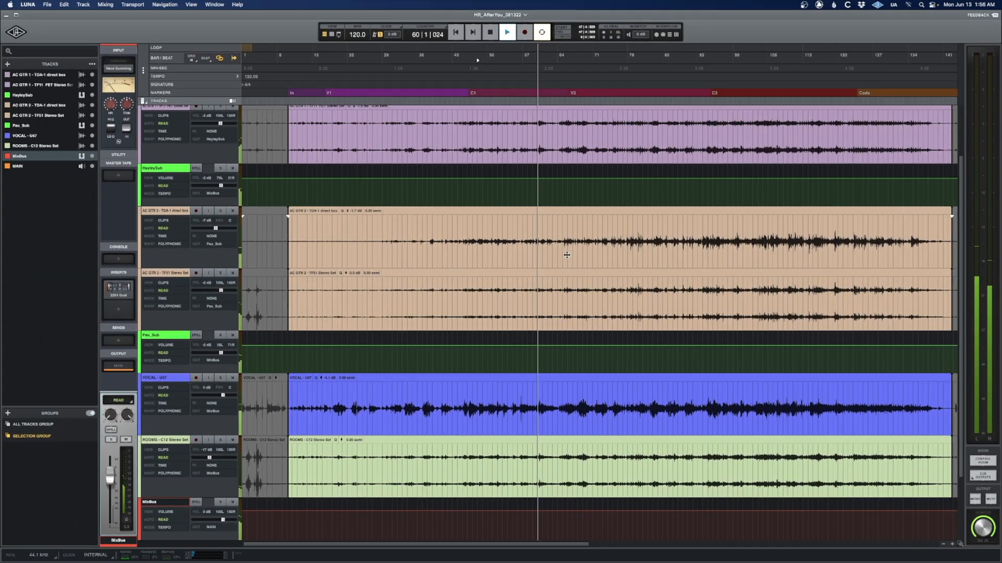
Play the mix from the C1 chorus marker, fit all tracks in the timeline, switch to the mixer view and stop playback.
left_click(477, 377)
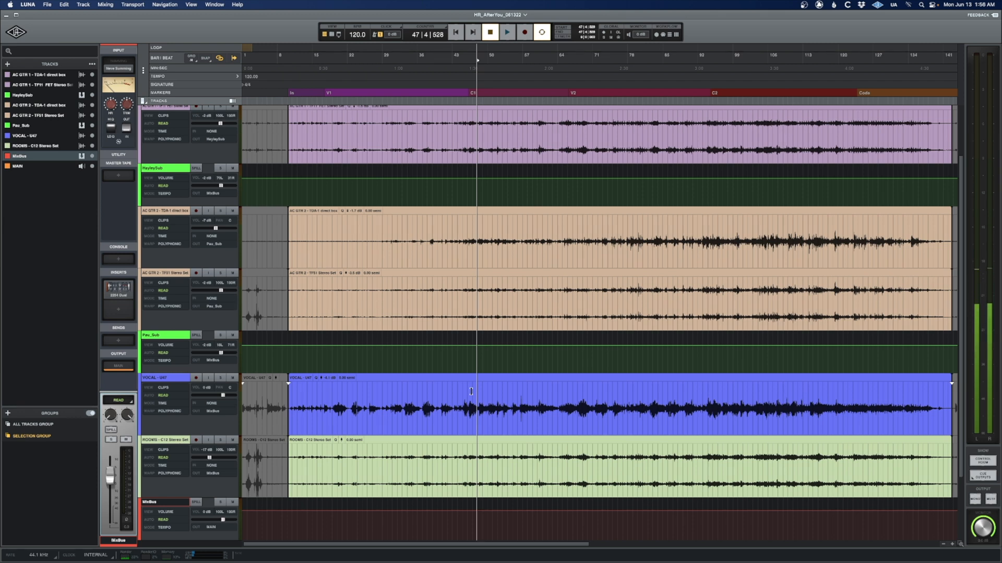
key("space")
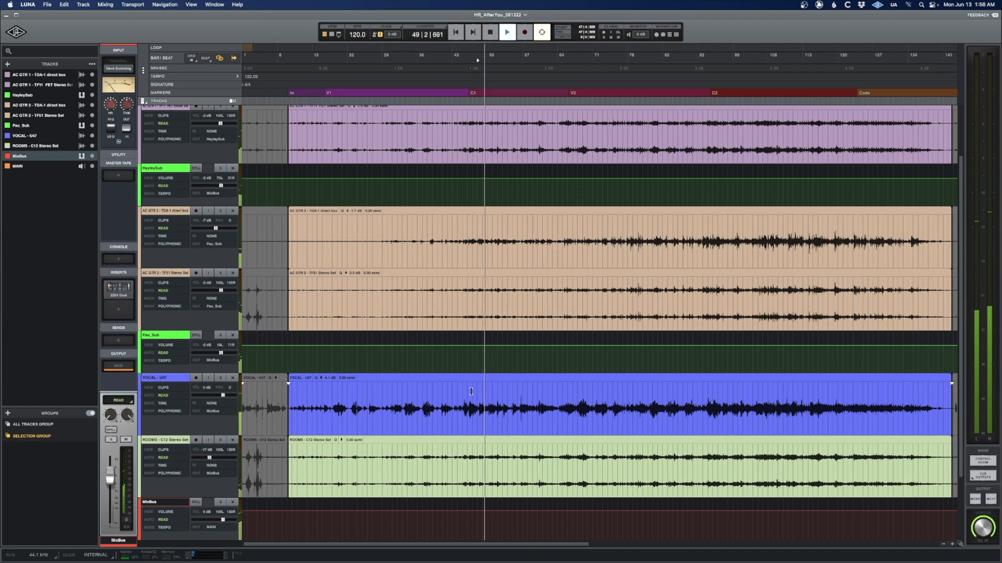
key("alt+a")
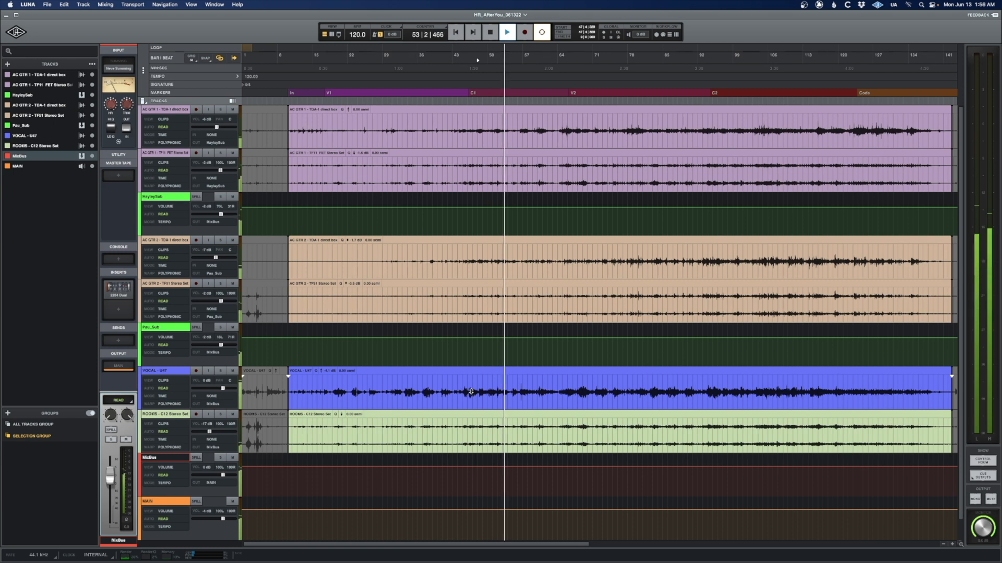
key("super+equal")
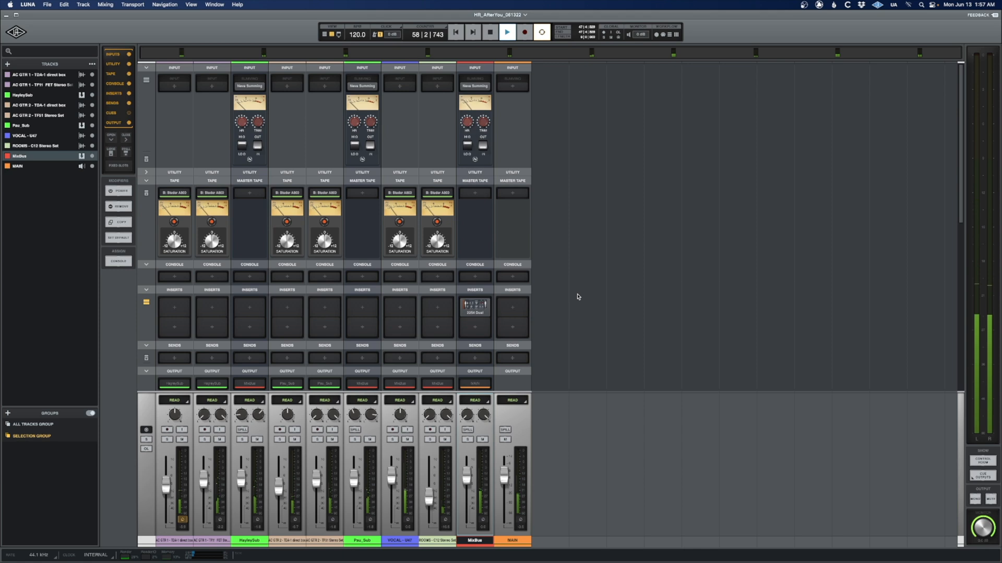
key("space")
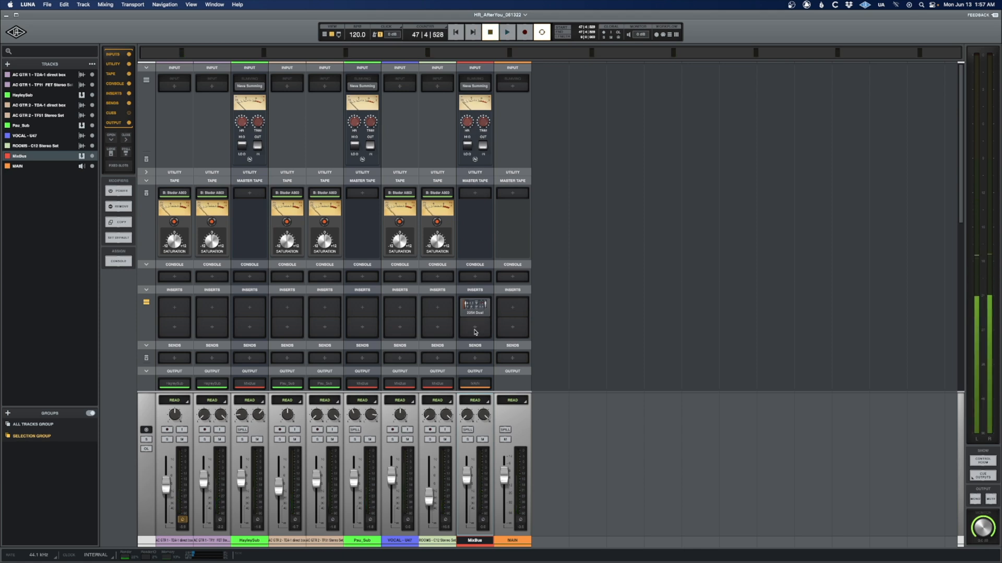
Insert the Ampex ATR-102 in MixBus's second insert slot and load its 456_SongwriterStart preset.
left_click(475, 329)
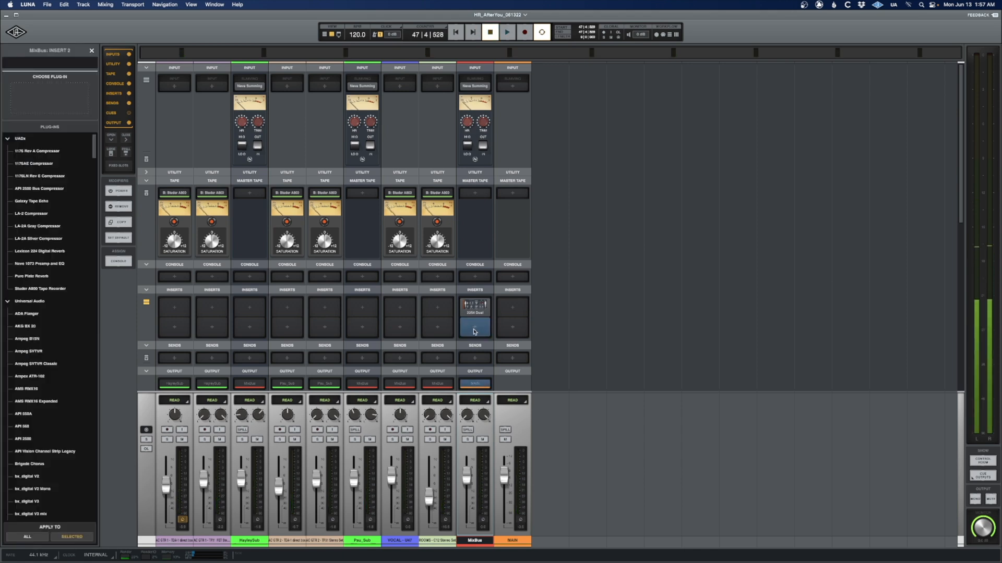
type("atr")
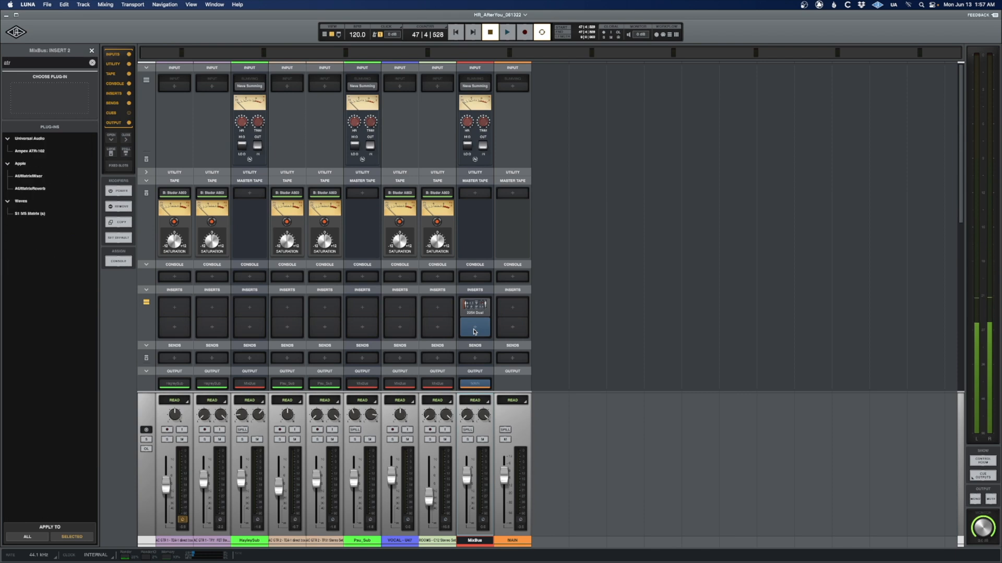
double_click(24, 152)
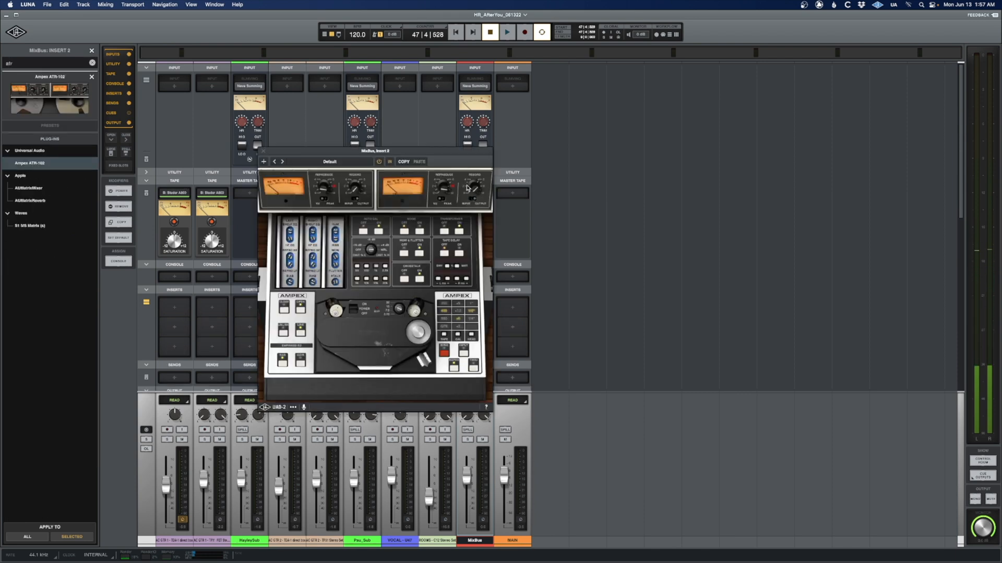
left_click_drag(433, 157, 705, 156)
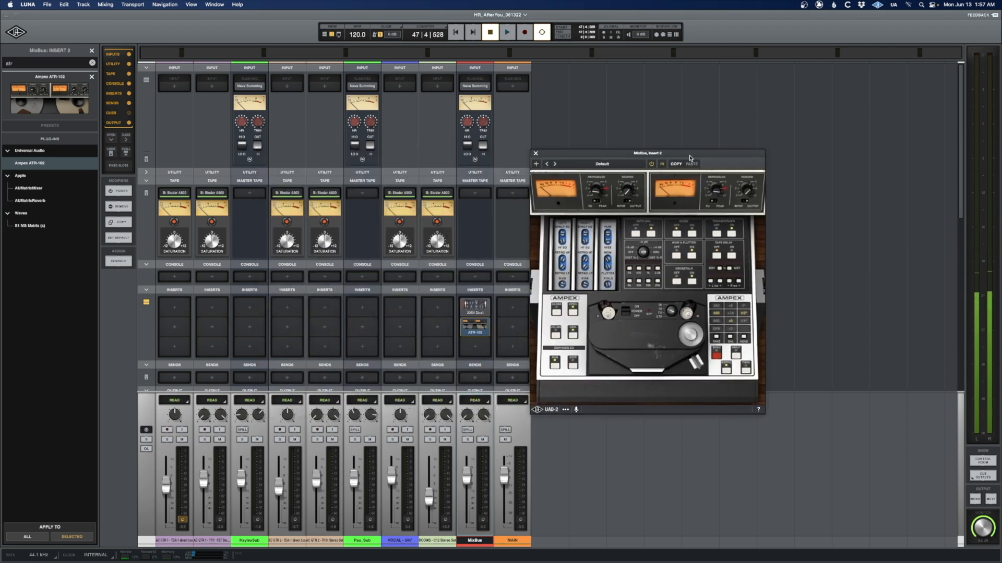
left_click(603, 164)
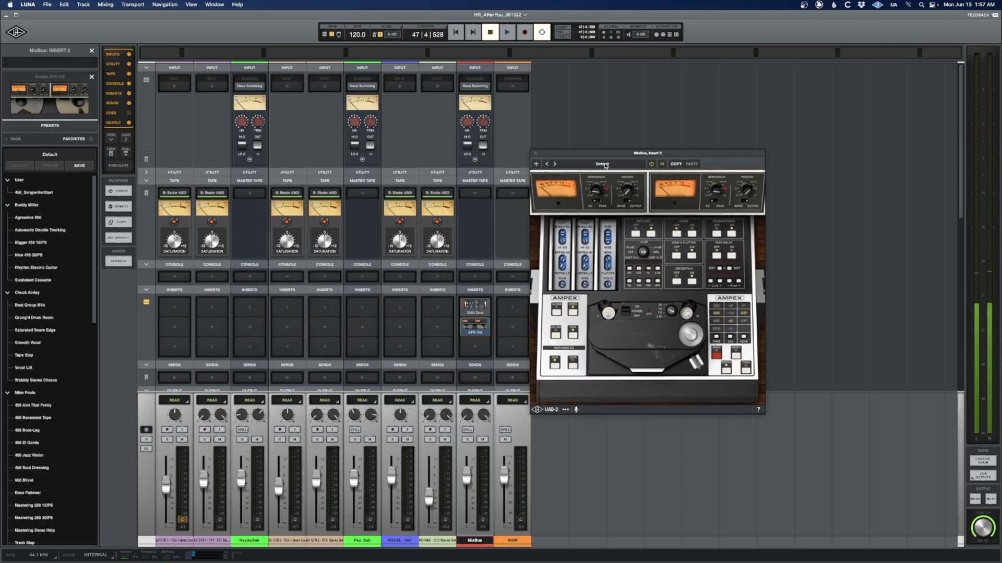
left_click(26, 193)
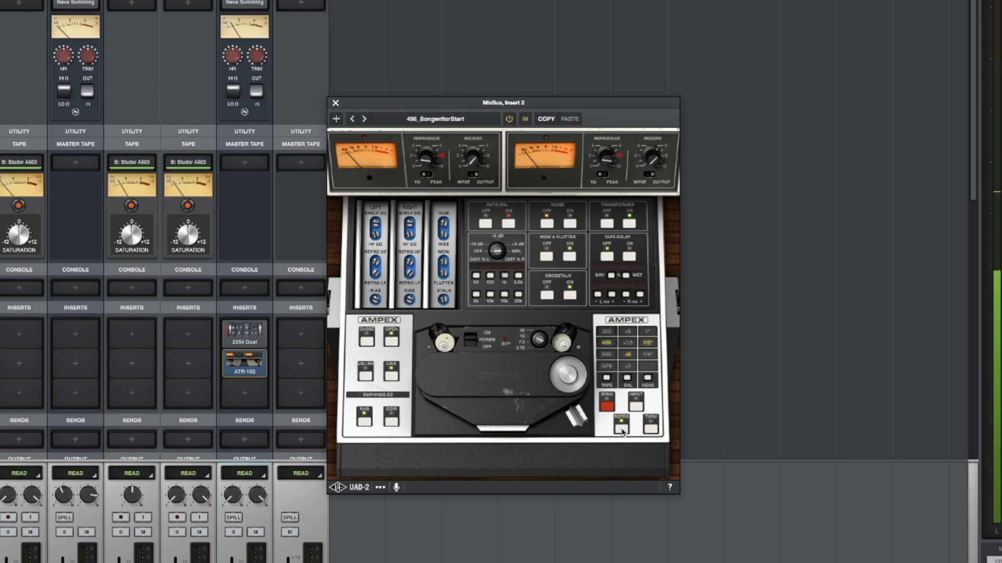
Compare the mix through the ATR-102 with its Thru path, close the plug-in window and stop playback.
left_click(651, 432)
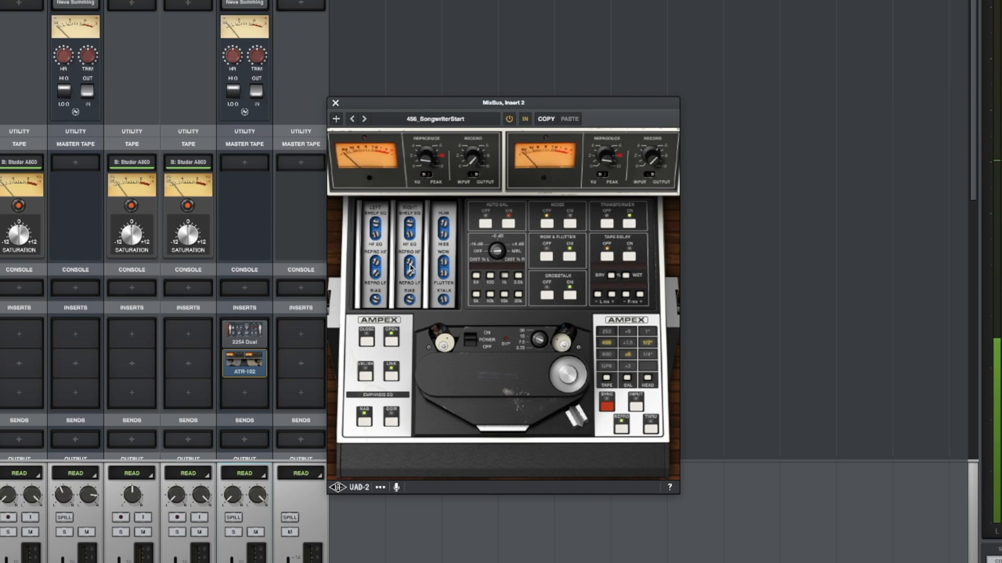
left_click(336, 103)
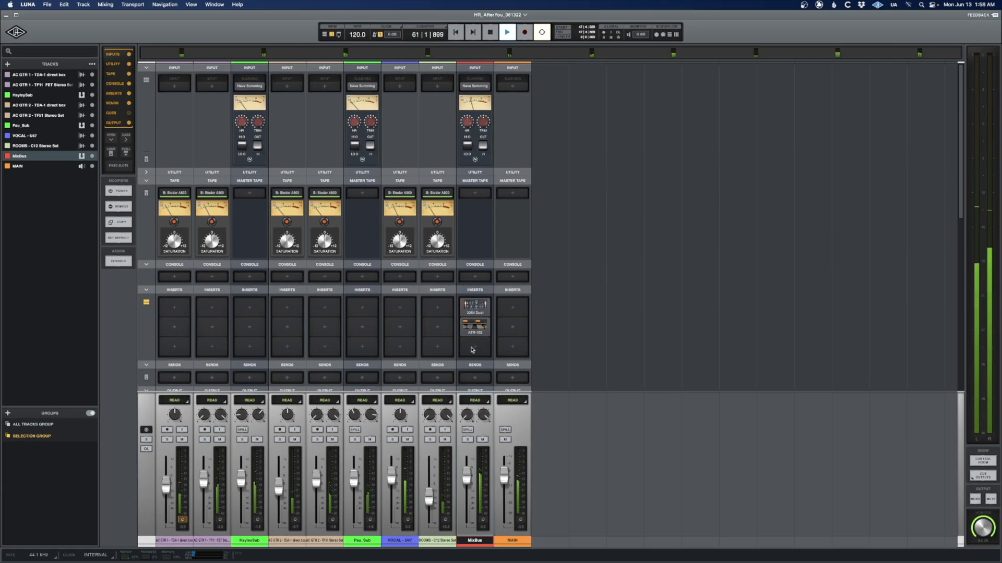
key("space")
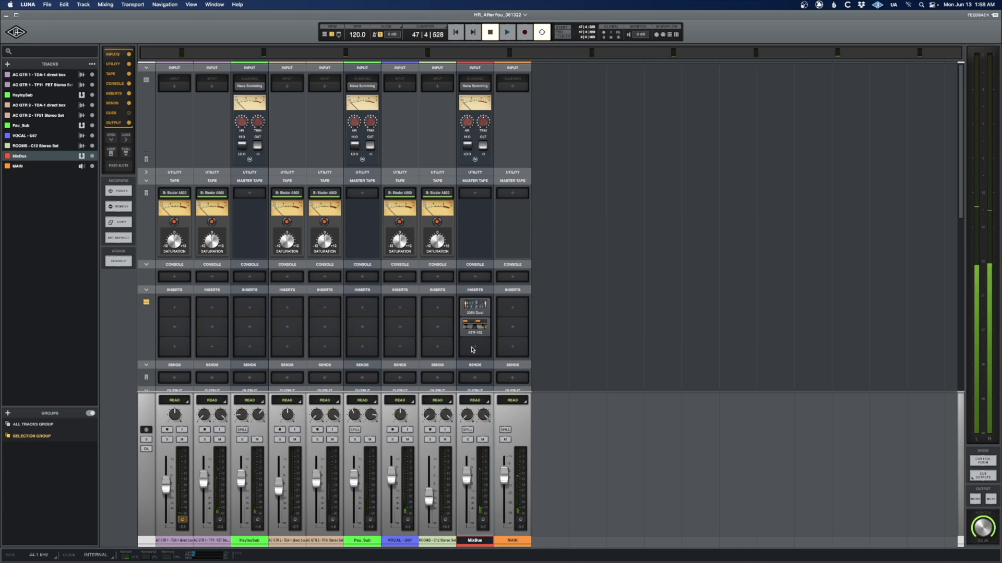
Insert the Oxford Limiter in MixBus's third insert slot and set its dither to None.
left_click(473, 347)
type("lim")
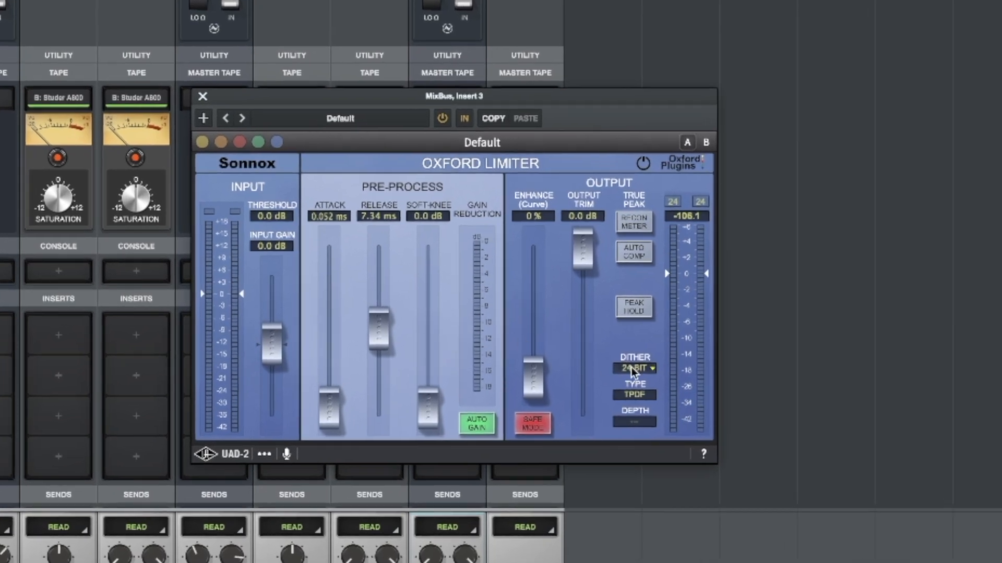
left_click(601, 347)
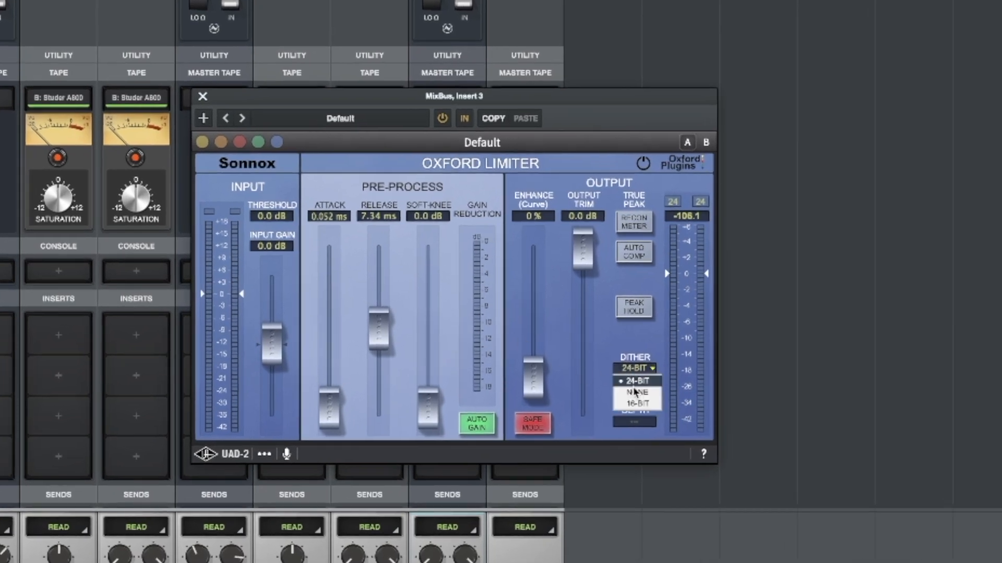
left_click(636, 392)
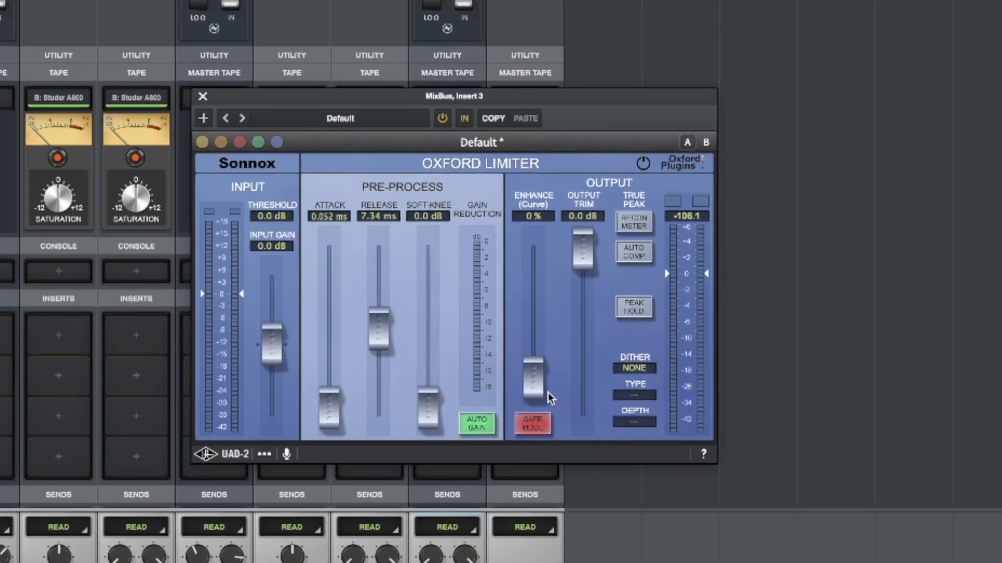
Set the Oxford Limiter's Enhance to 13.3 % and its input threshold to -2.80 dB while listening to the mix.
left_click_drag(532, 390, 532, 425)
left_click_drag(532, 380, 532, 369)
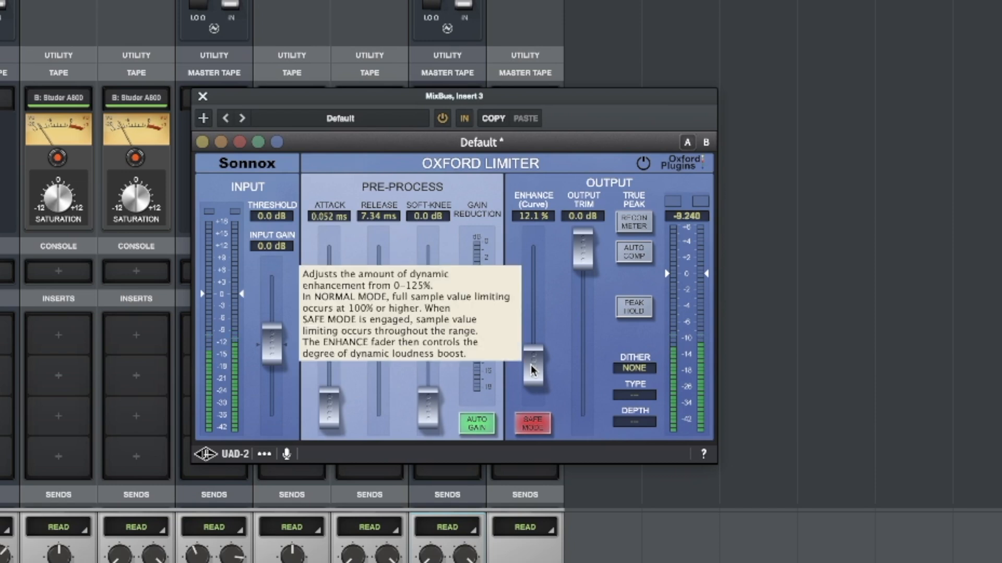
left_click_drag(532, 369, 532, 368)
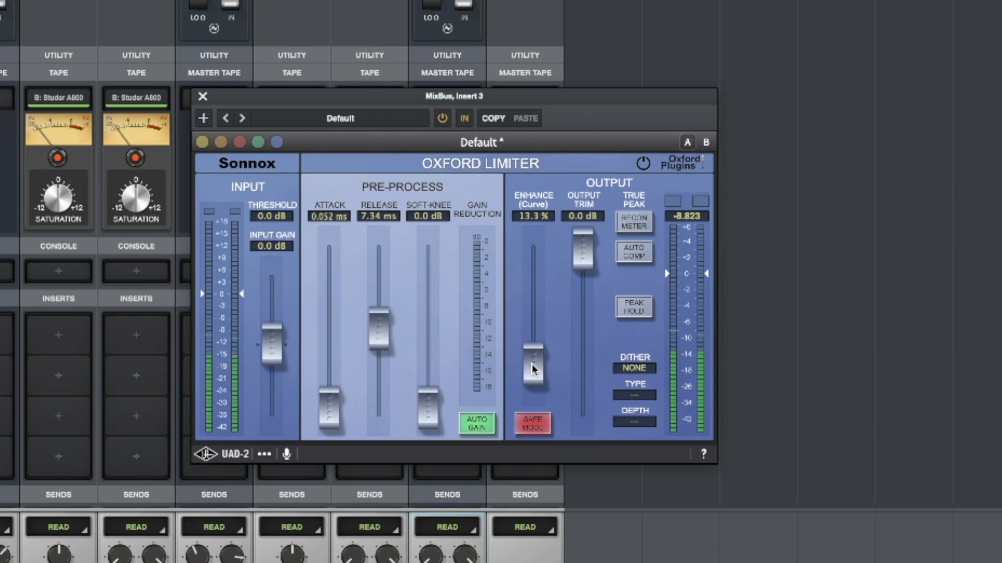
left_click_drag(241, 297, 240, 307)
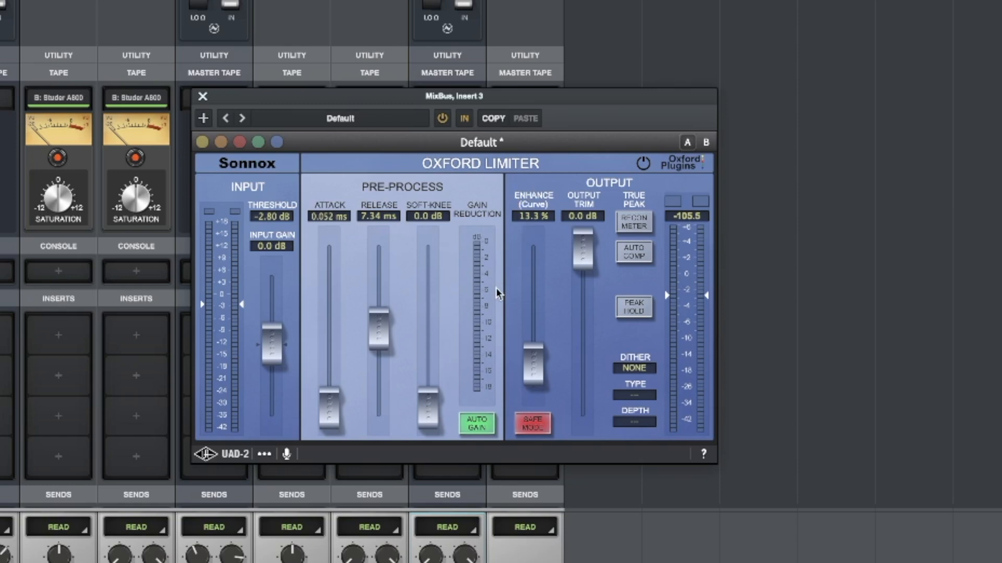
Bypass and re-enable the Oxford Limiter during playback to compare the sound, and close its window.
left_click(643, 163)
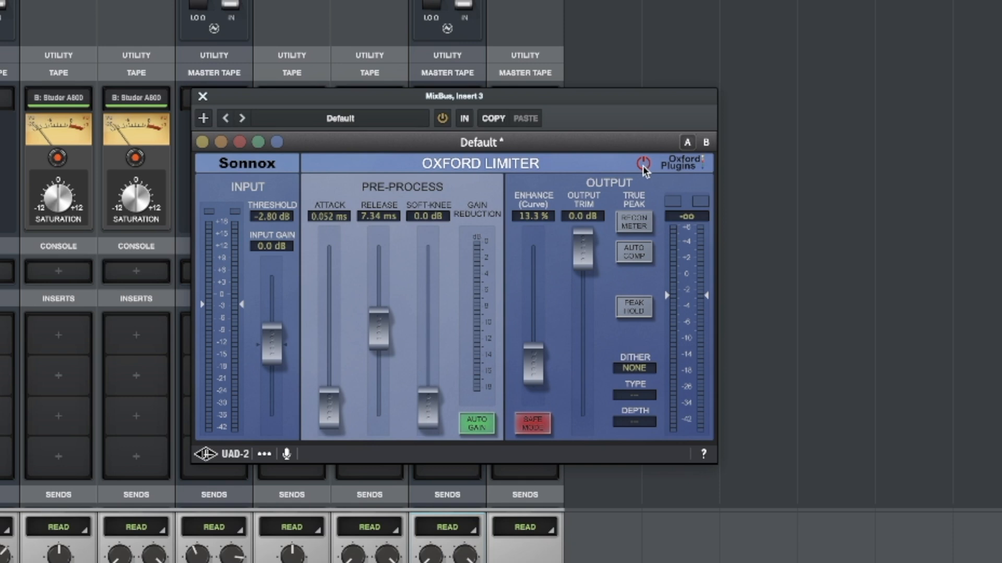
left_click(642, 164)
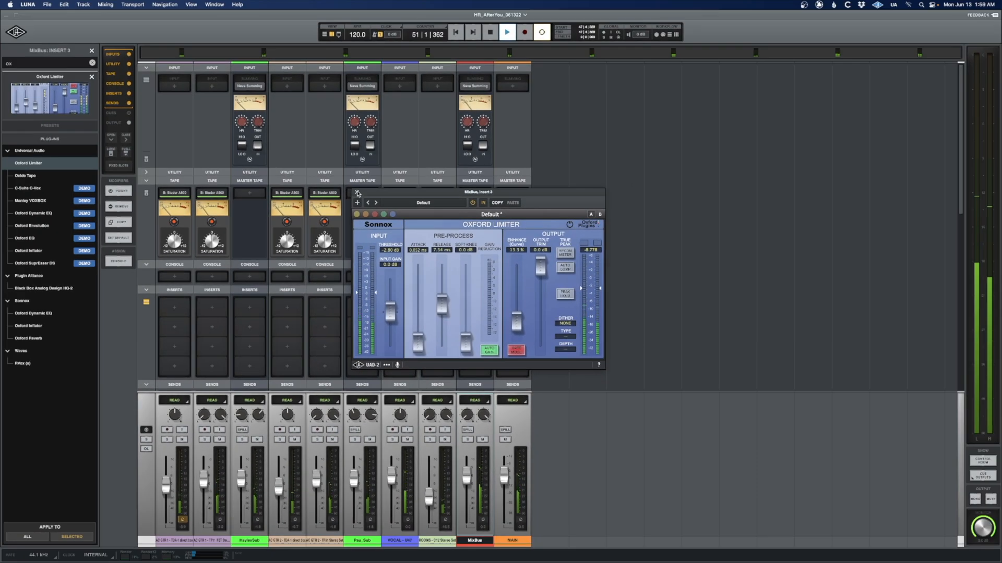
key("Escape")
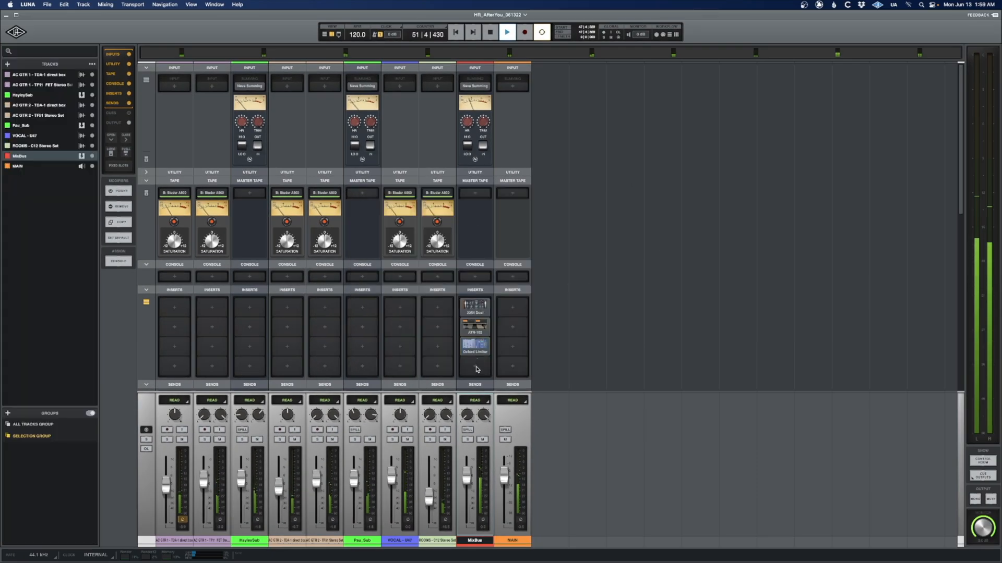